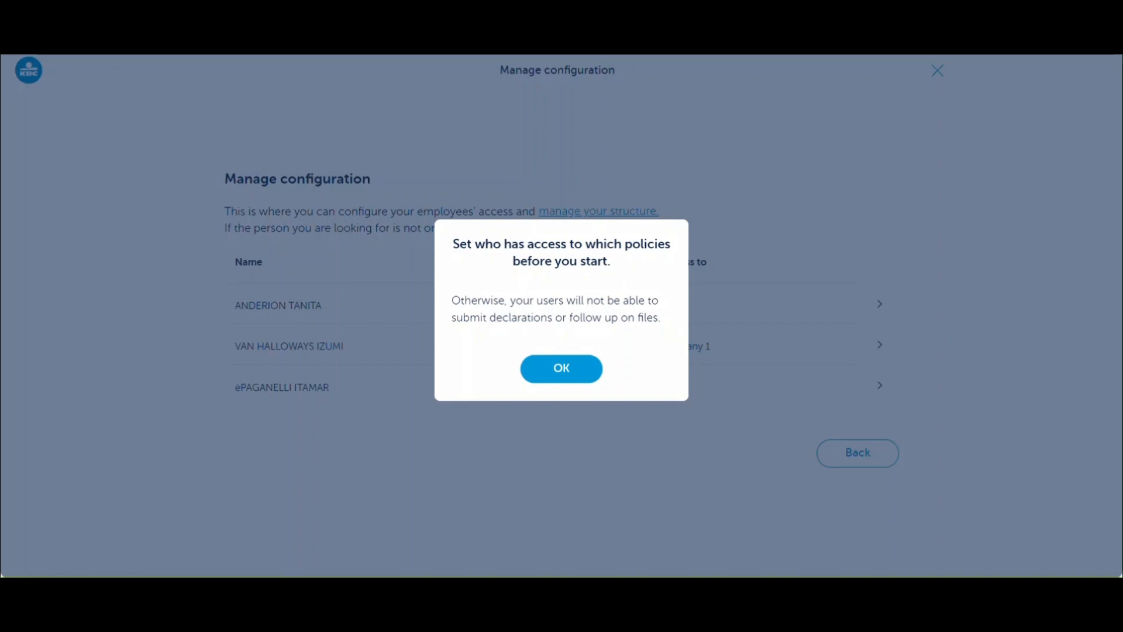
- Dismiss the policy-access reminder and go to the Change your structure page
click(564, 371)
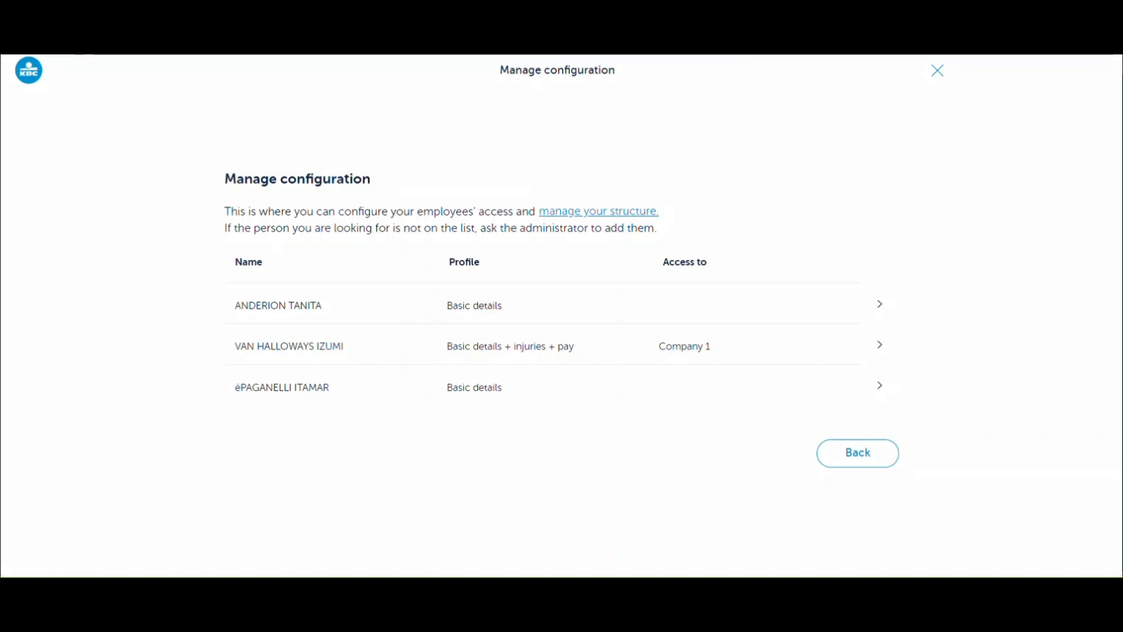
click(609, 213)
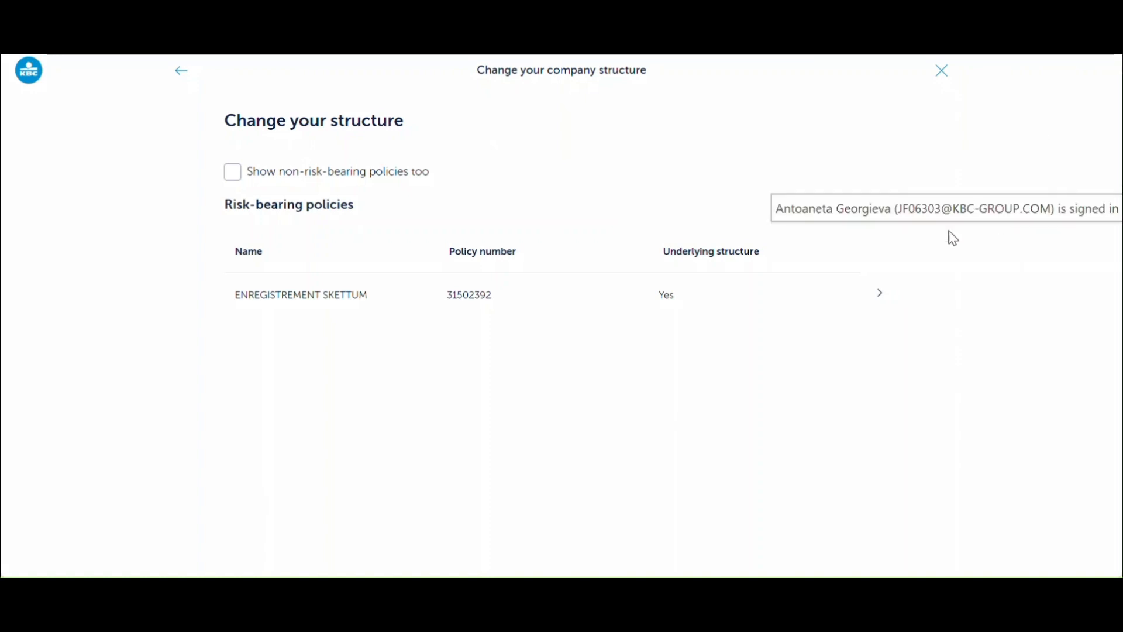
- Open the ENREGISTREMENT SKETTUM policy details and start a new sub-level 1 entry
click(881, 299)
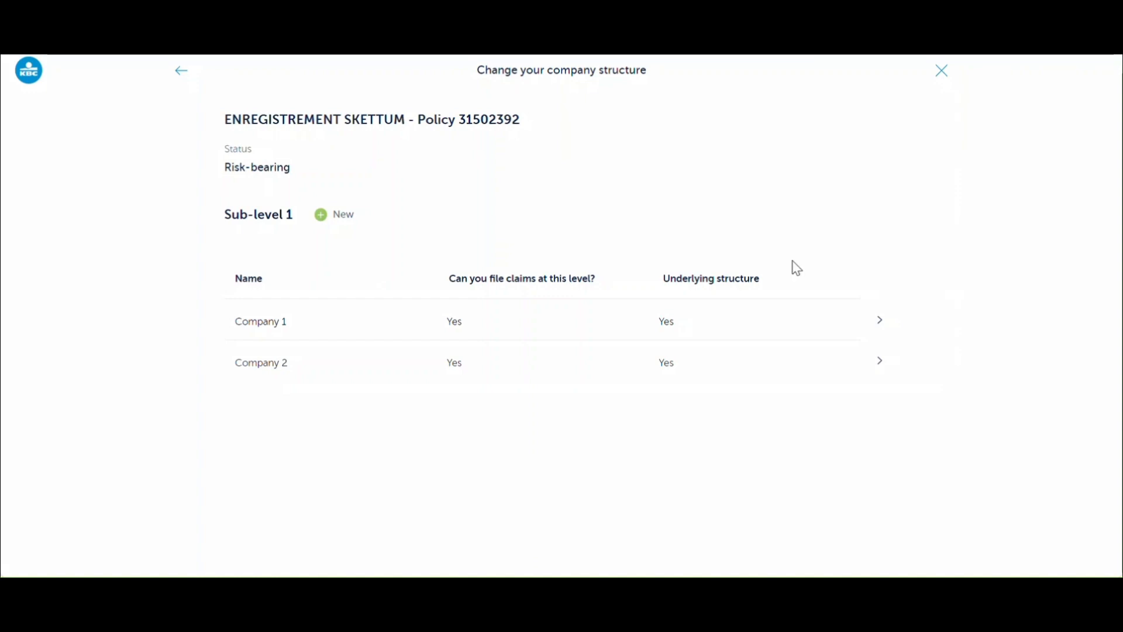
click(321, 221)
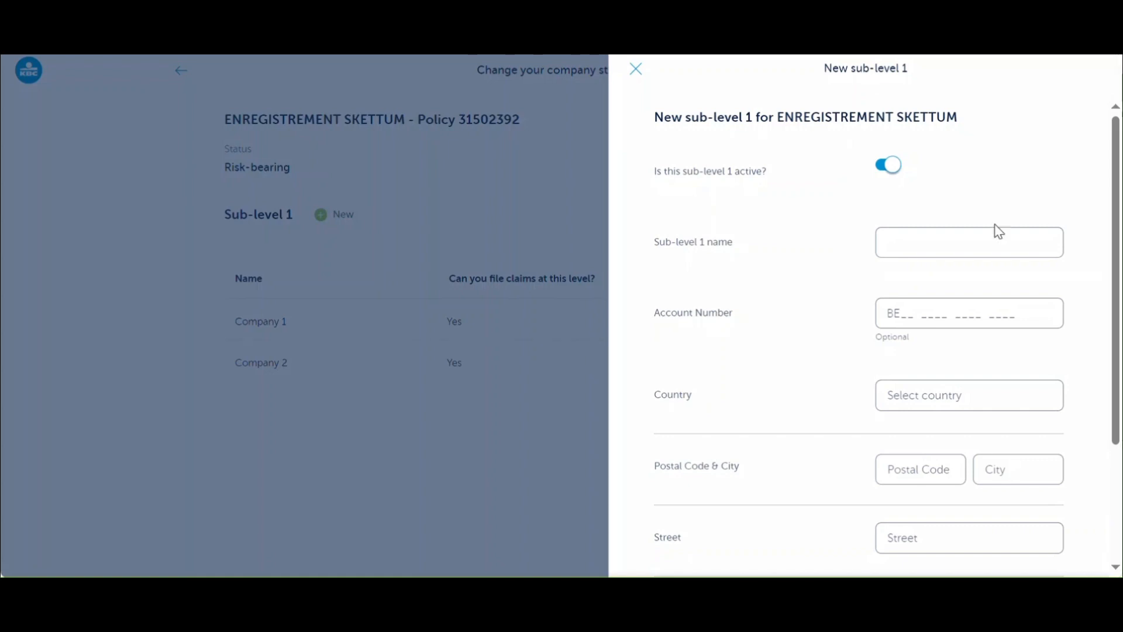
- Keep the new sub-level active, name it Company 3, and enter its account number
click(881, 172)
click(897, 170)
click(912, 239)
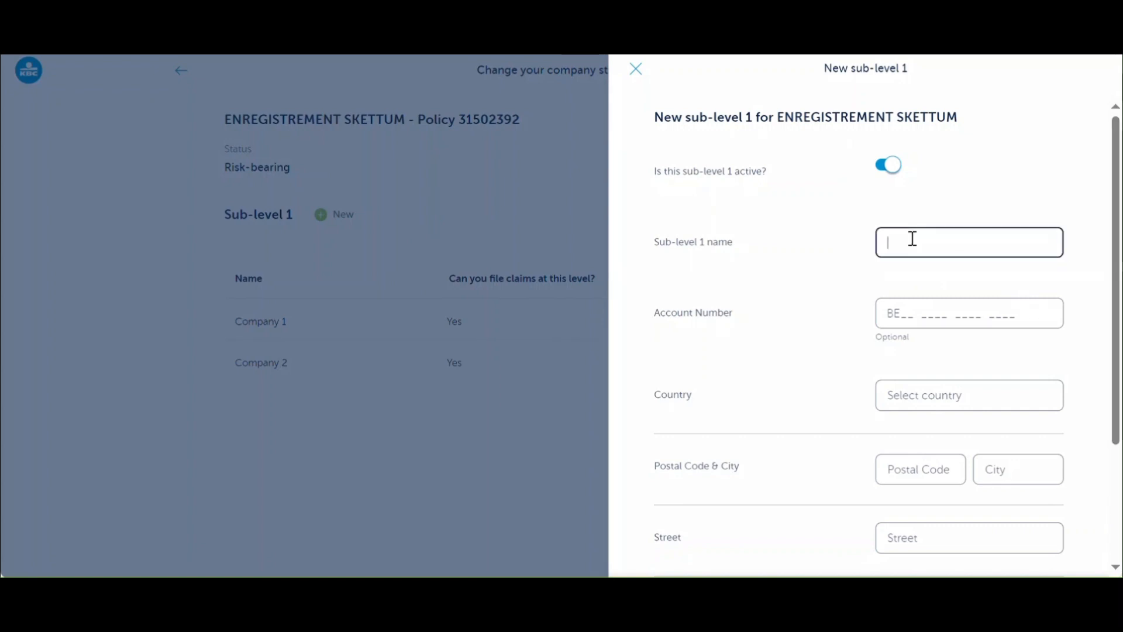
text(Company 3)
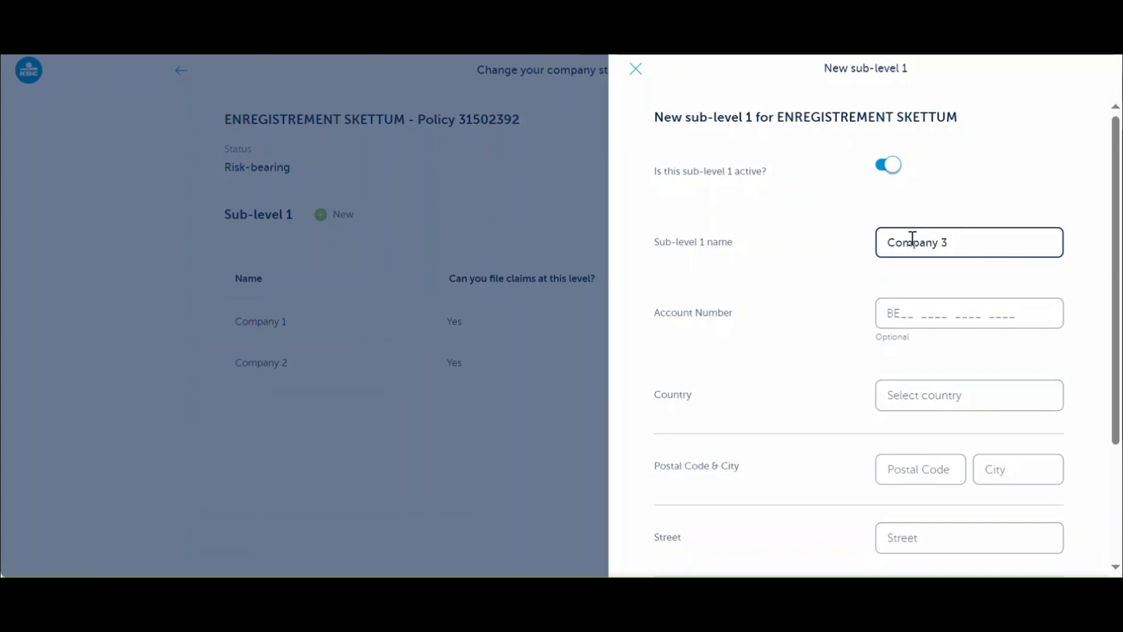
click(901, 317)
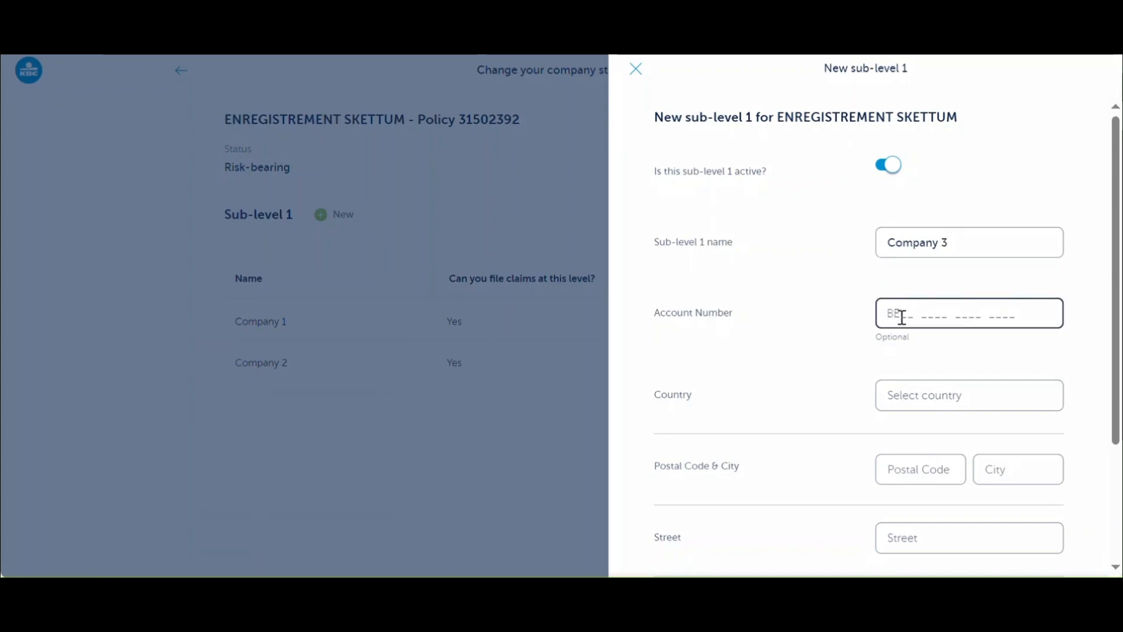
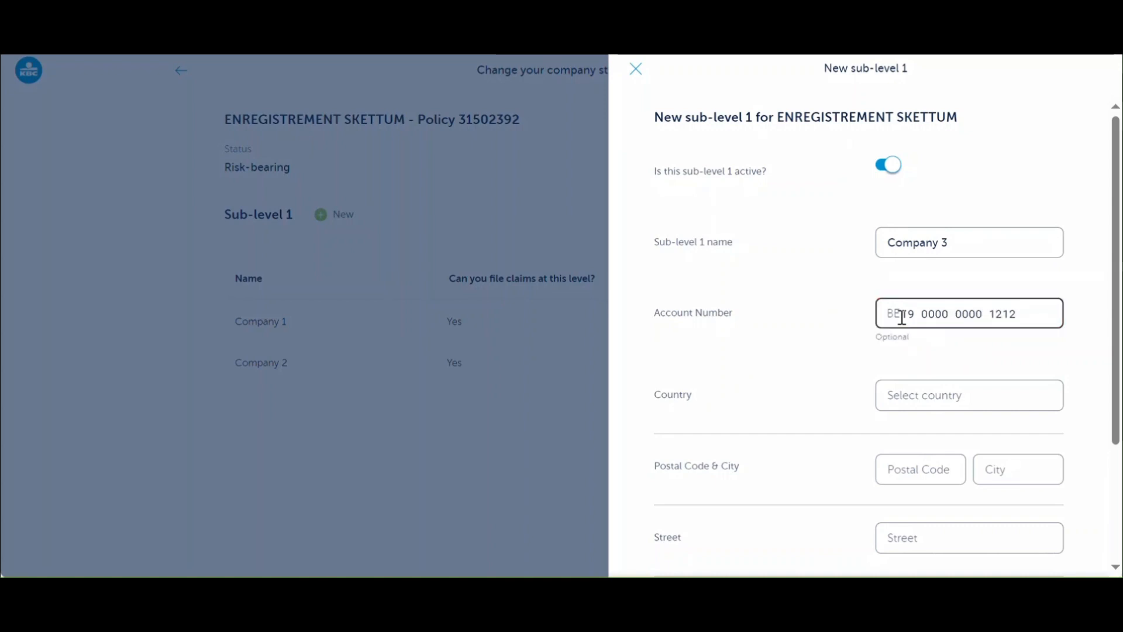
- Enter Company 3's Belgian street address, including house number and mailbox, and save it
click(908, 392)
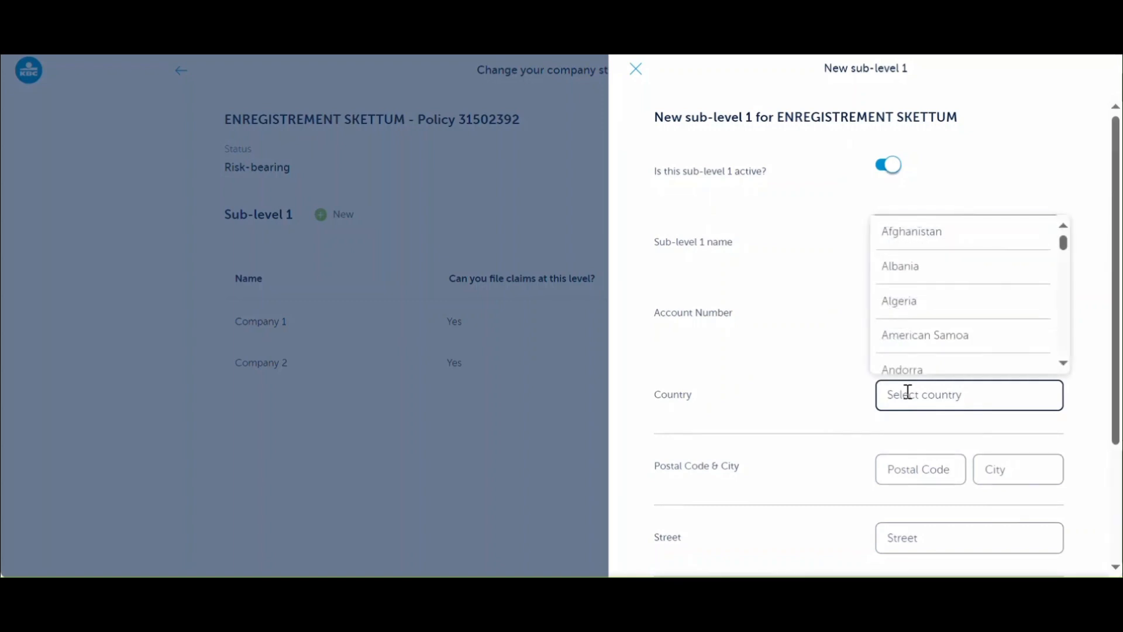
text(bel)
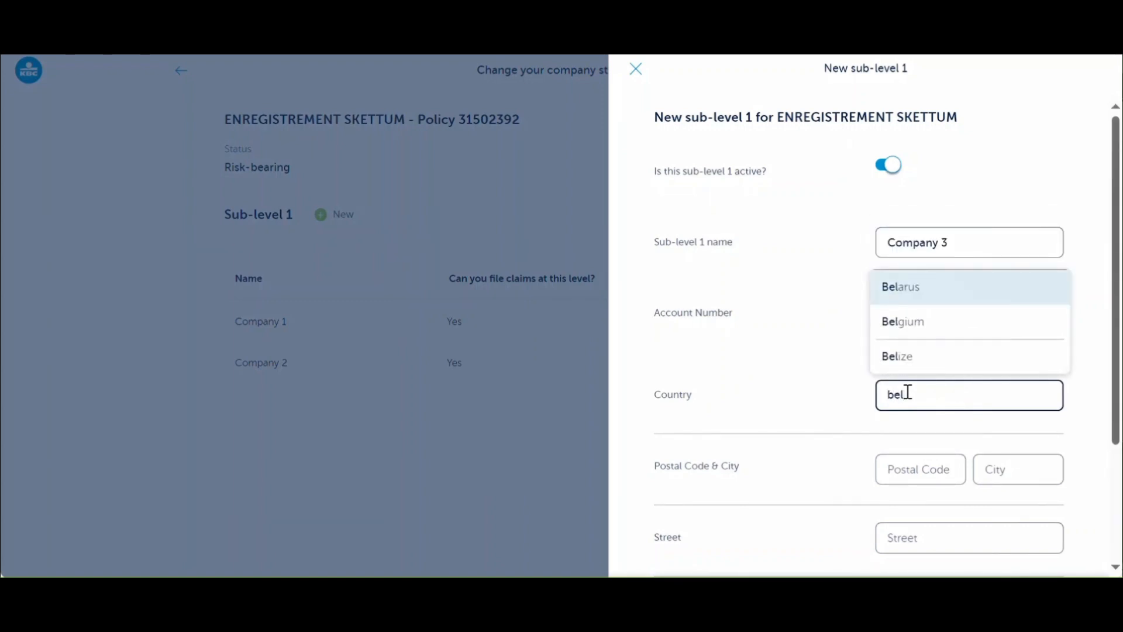
click(925, 331)
scroll(930, 430, down, 1)
scroll(935, 427, down, 1)
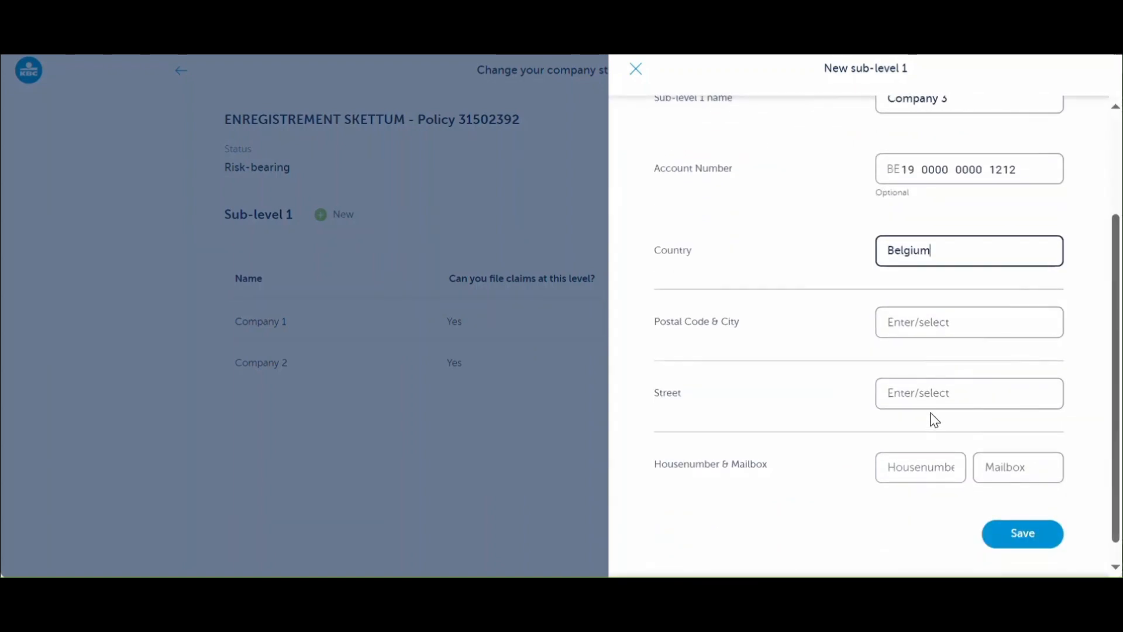
click(912, 322)
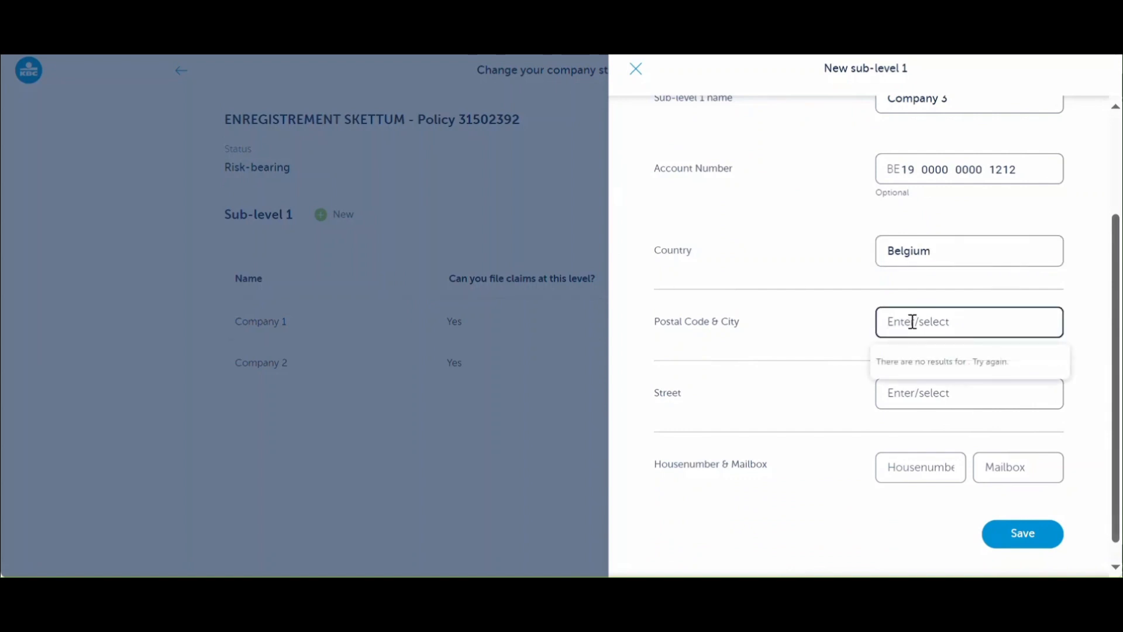
text(Leuven)
click(909, 361)
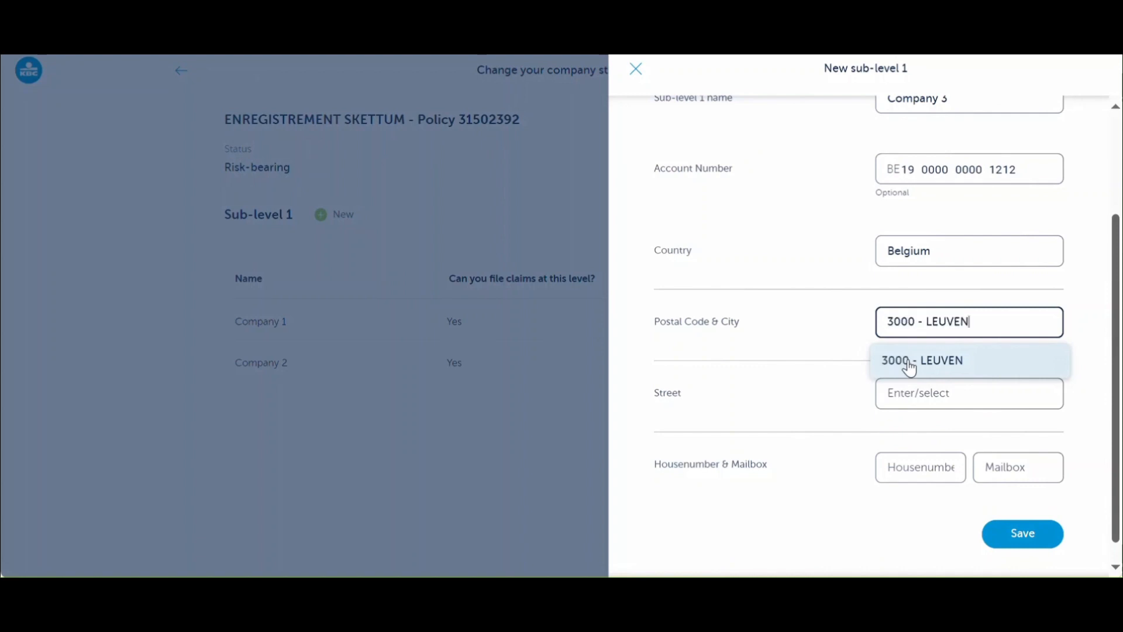
click(909, 393)
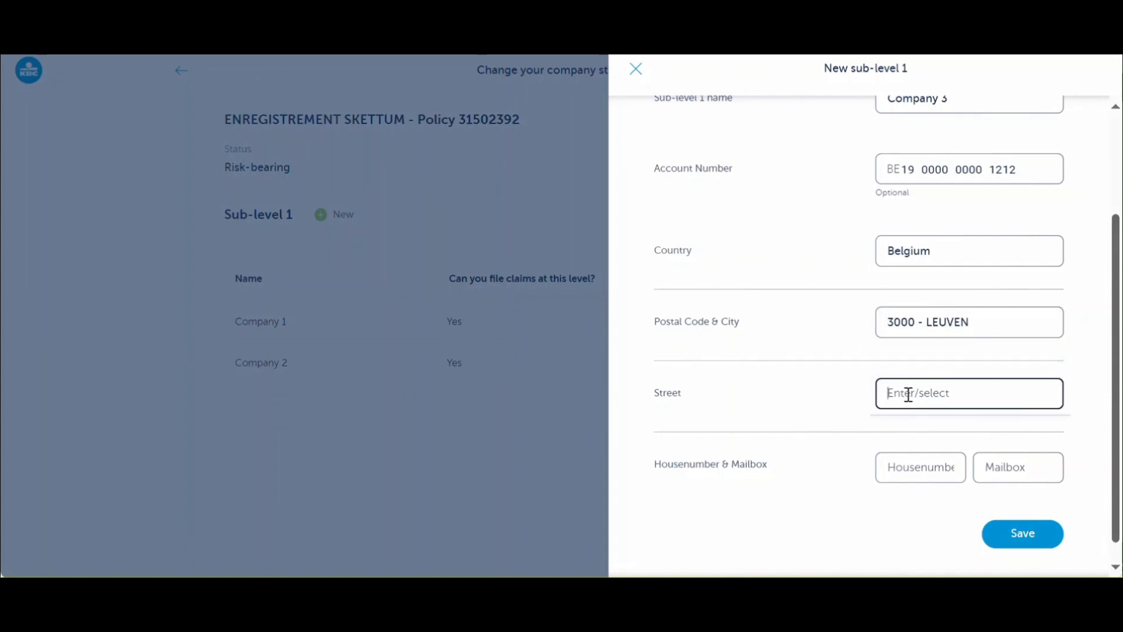
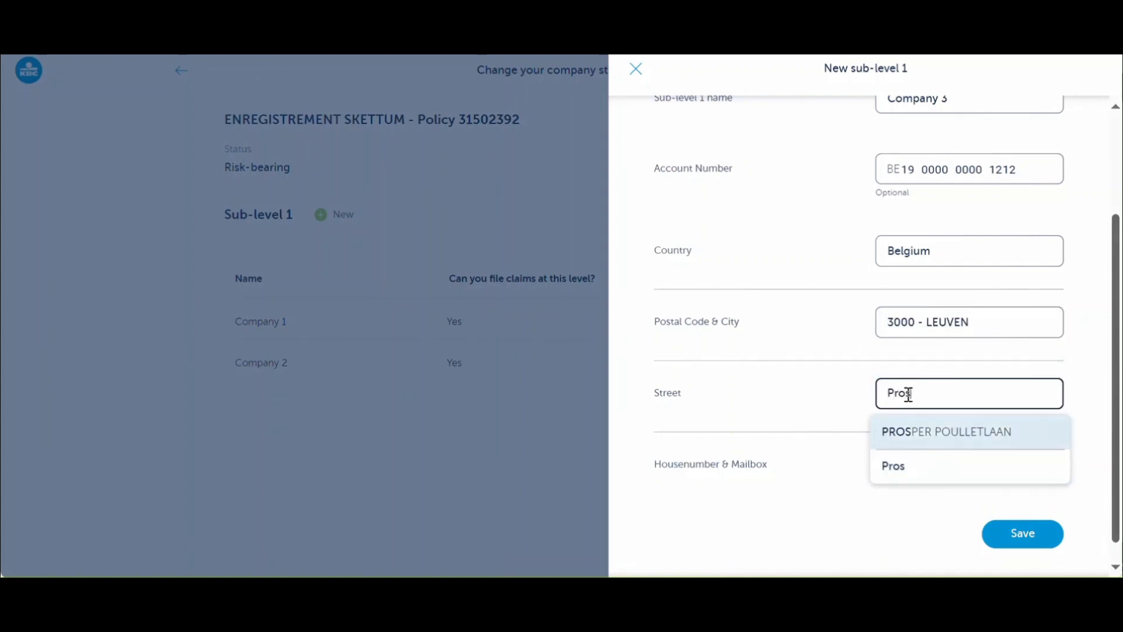
click(911, 443)
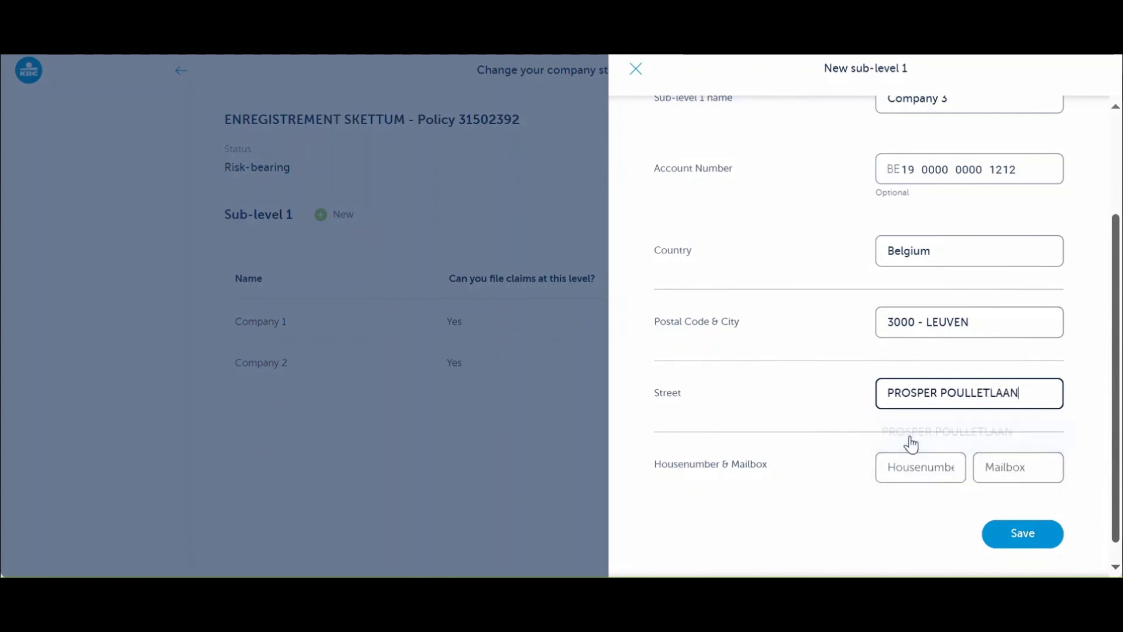
click(906, 472)
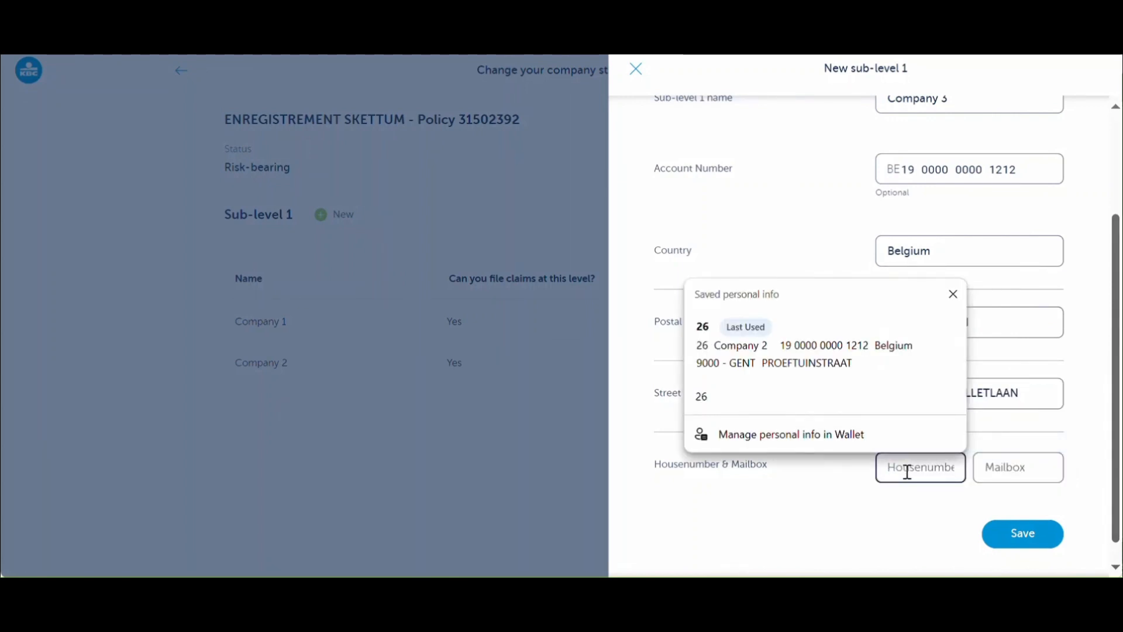
click(1019, 466)
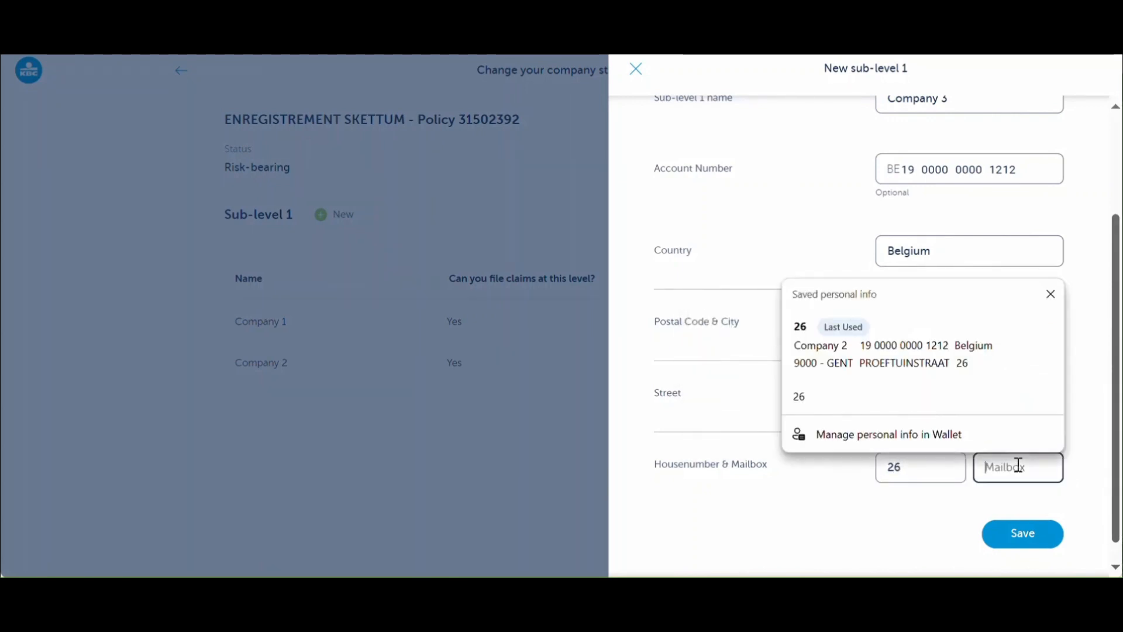
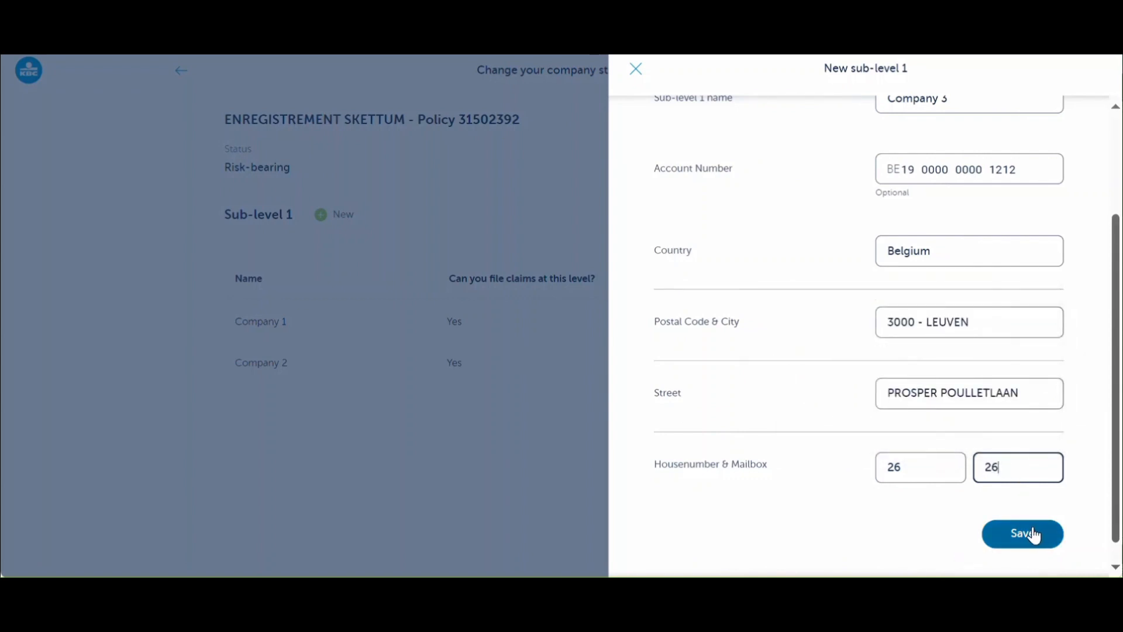
click(1034, 536)
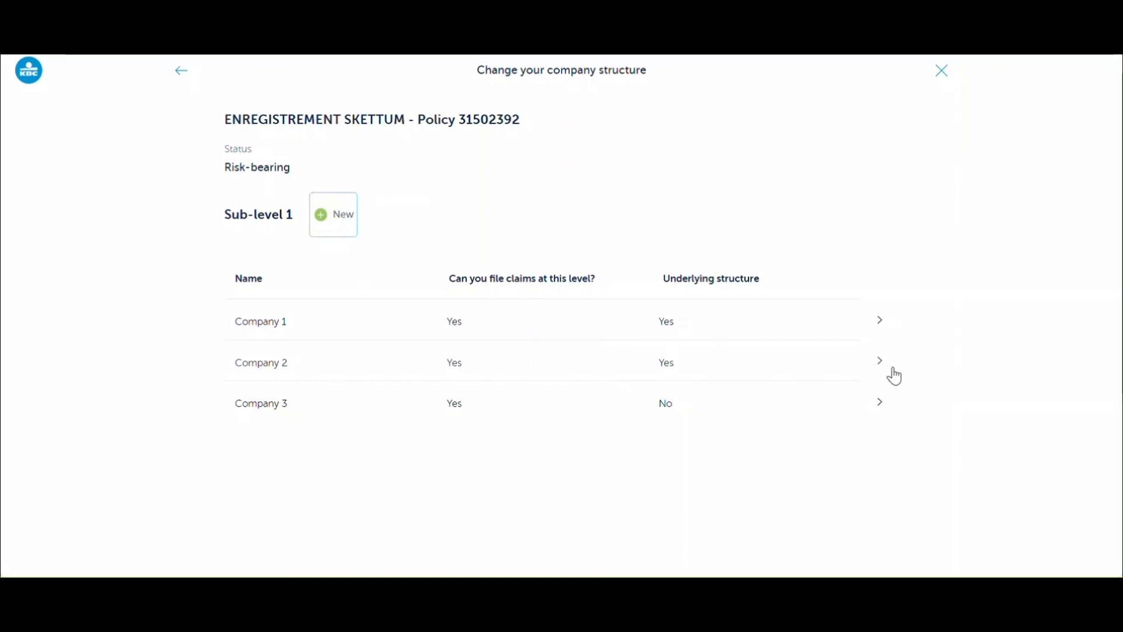
click(881, 324)
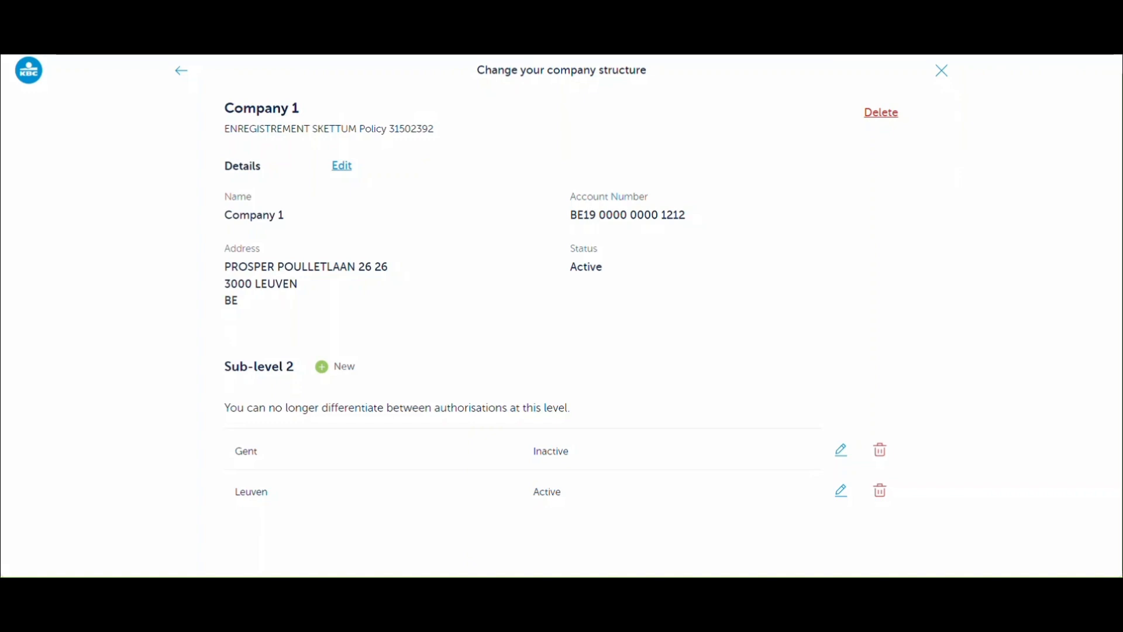
click(179, 71)
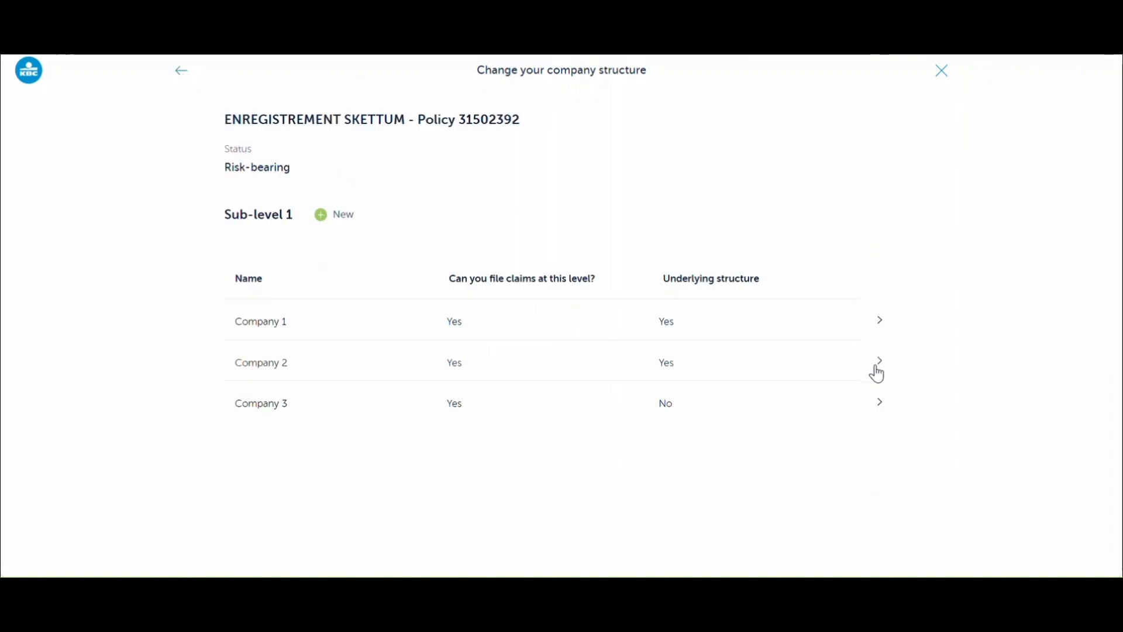
- Create an active sub-level 'Leuven 2' under Company 2, save, and return to the companies
click(879, 371)
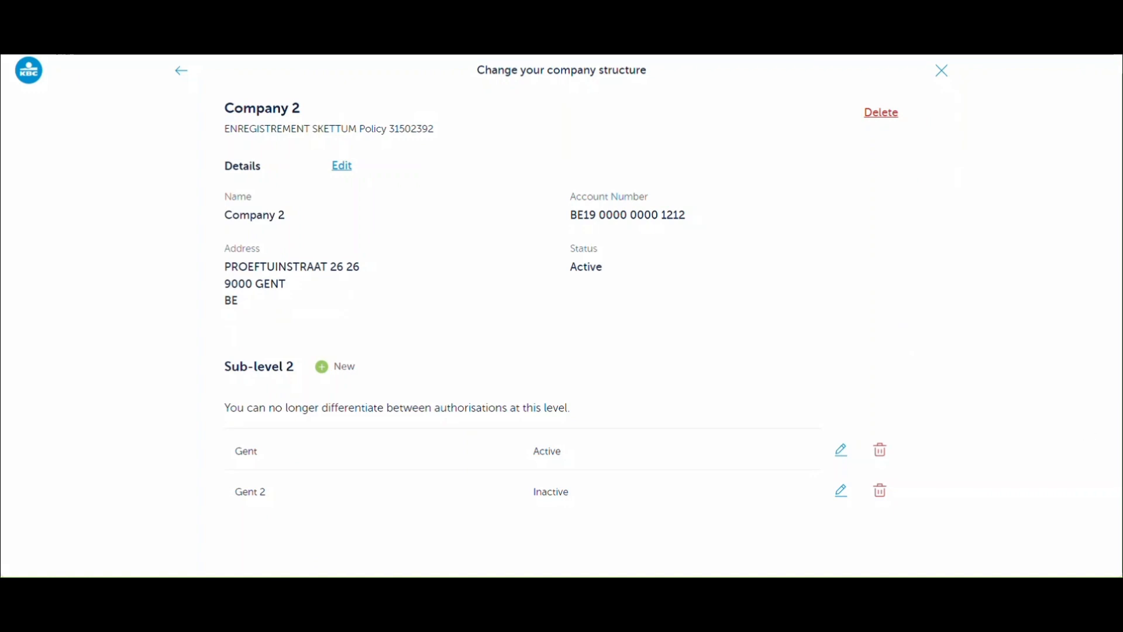
click(326, 372)
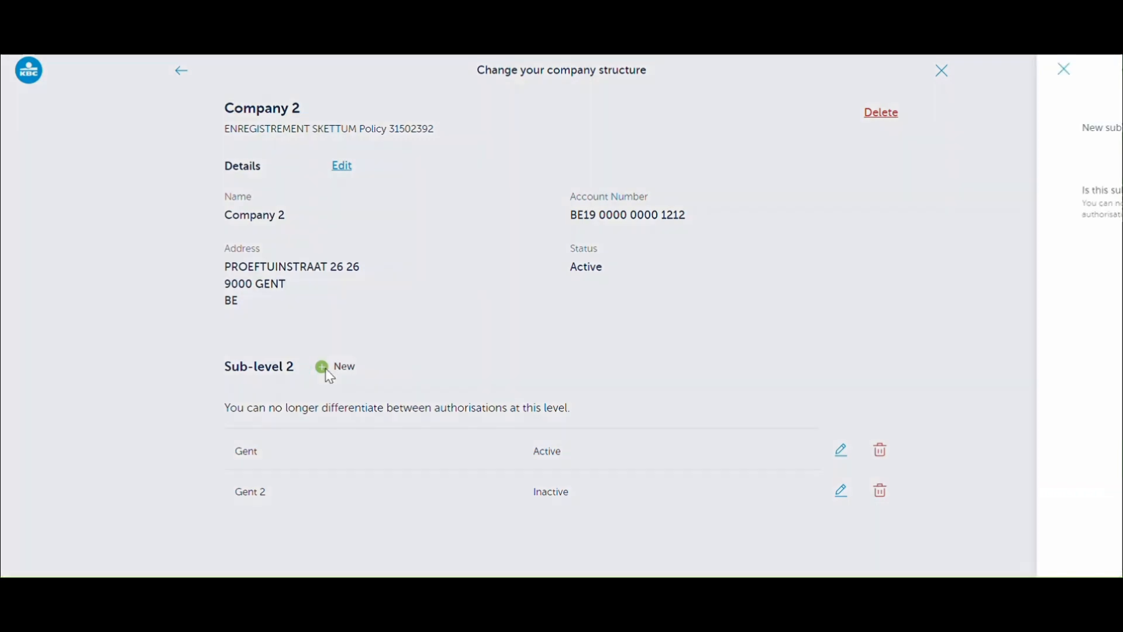
click(933, 127)
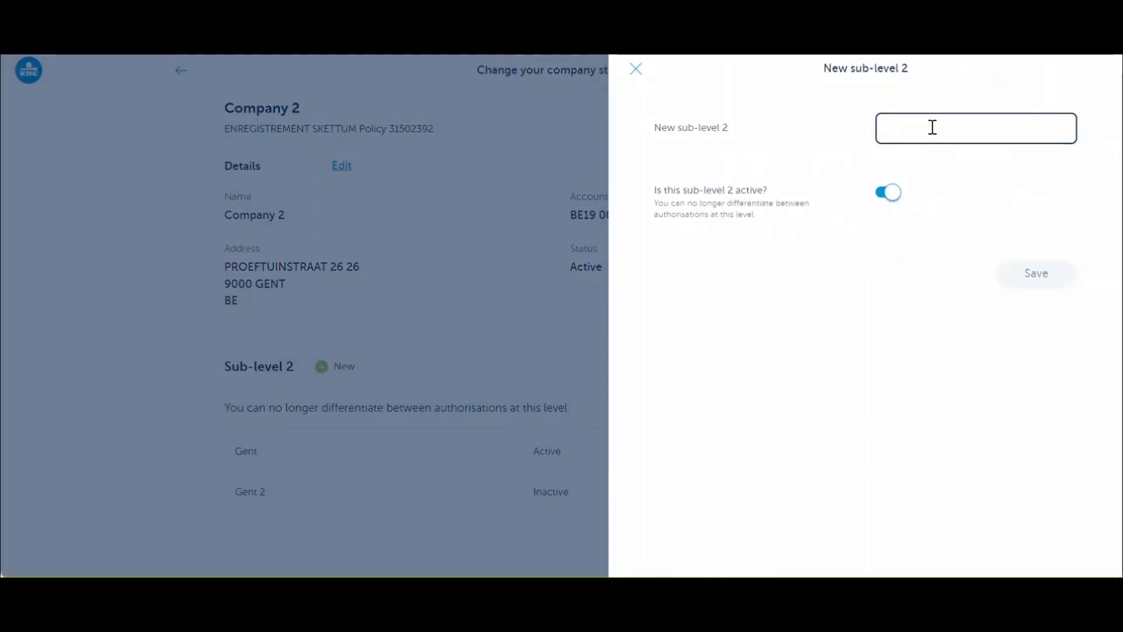
text(Leu)
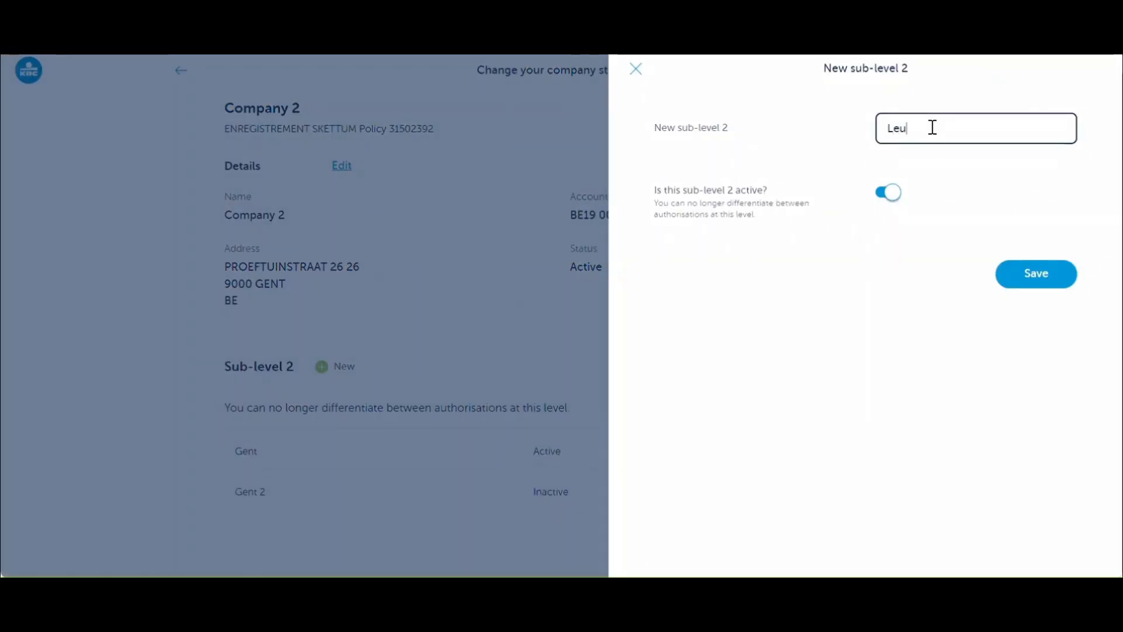
text(ven 2)
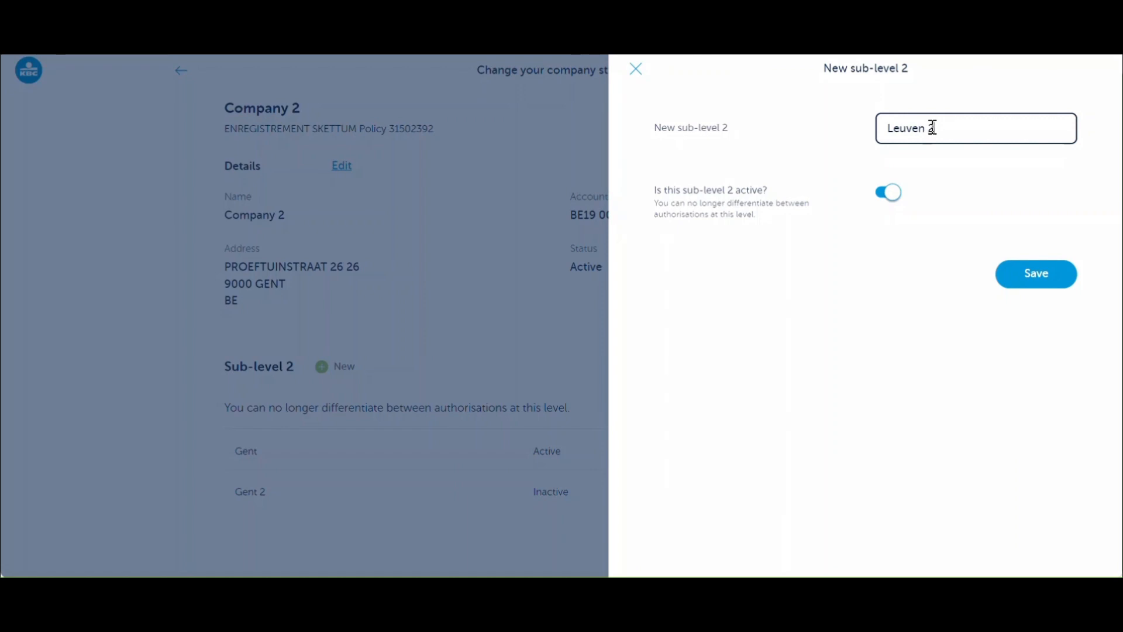
click(1042, 280)
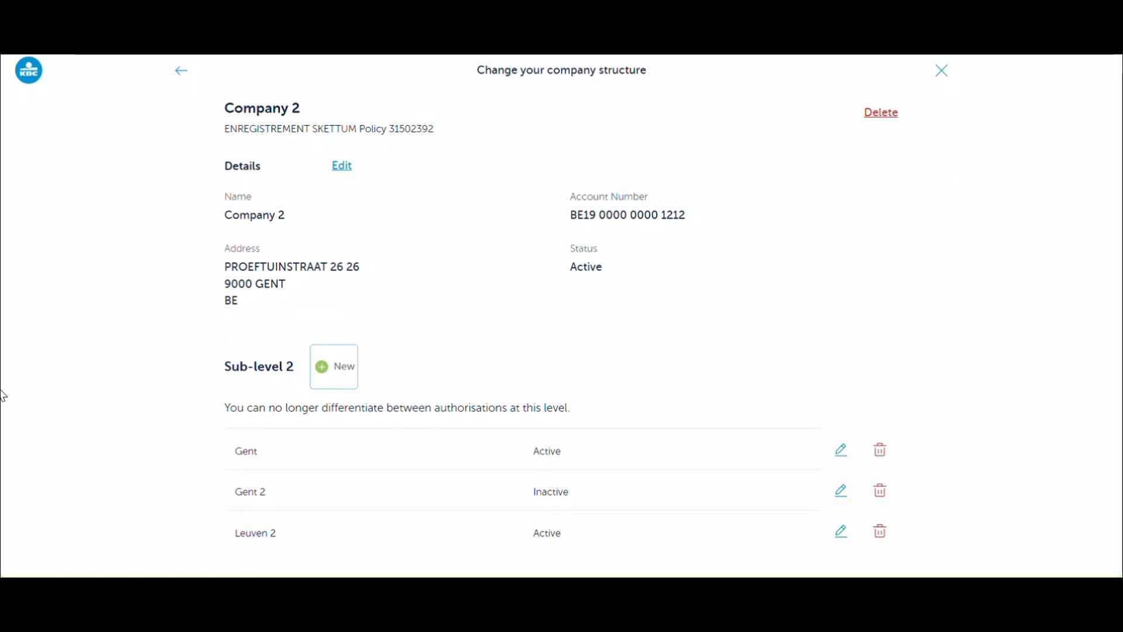
click(181, 83)
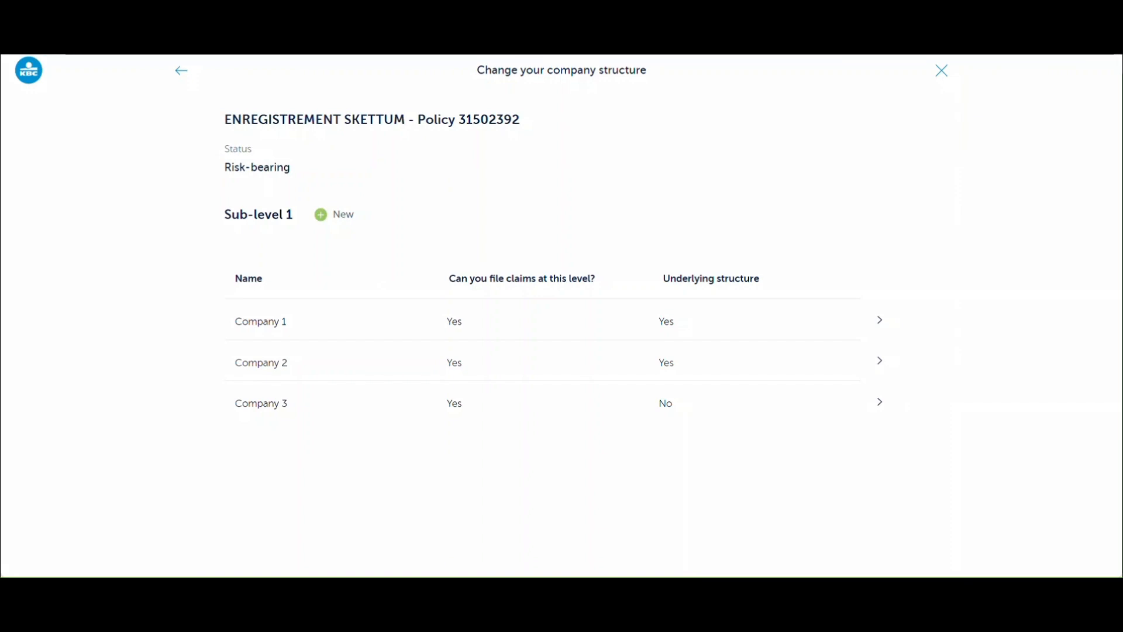
- Go back from the policy structure to the Manage configuration employee list
click(181, 72)
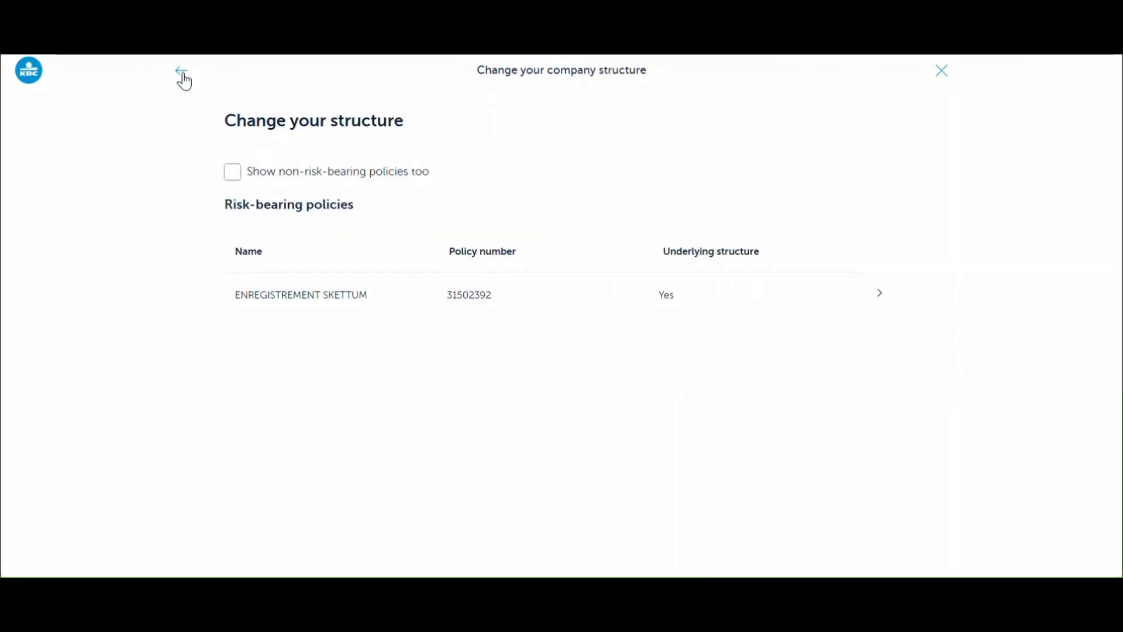
click(182, 73)
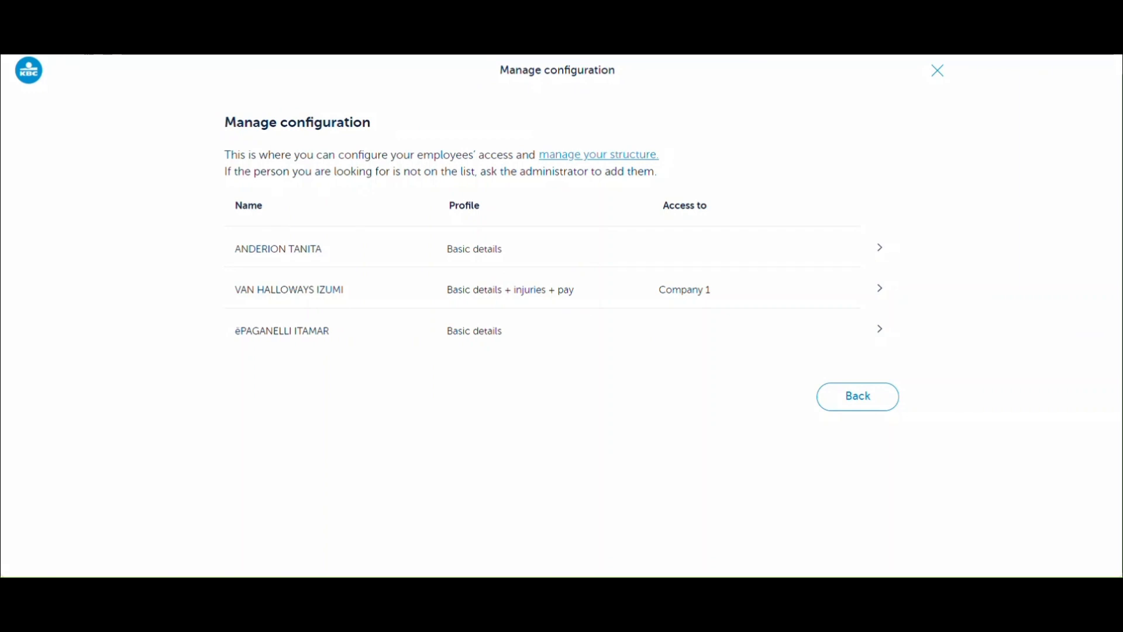
click(882, 292)
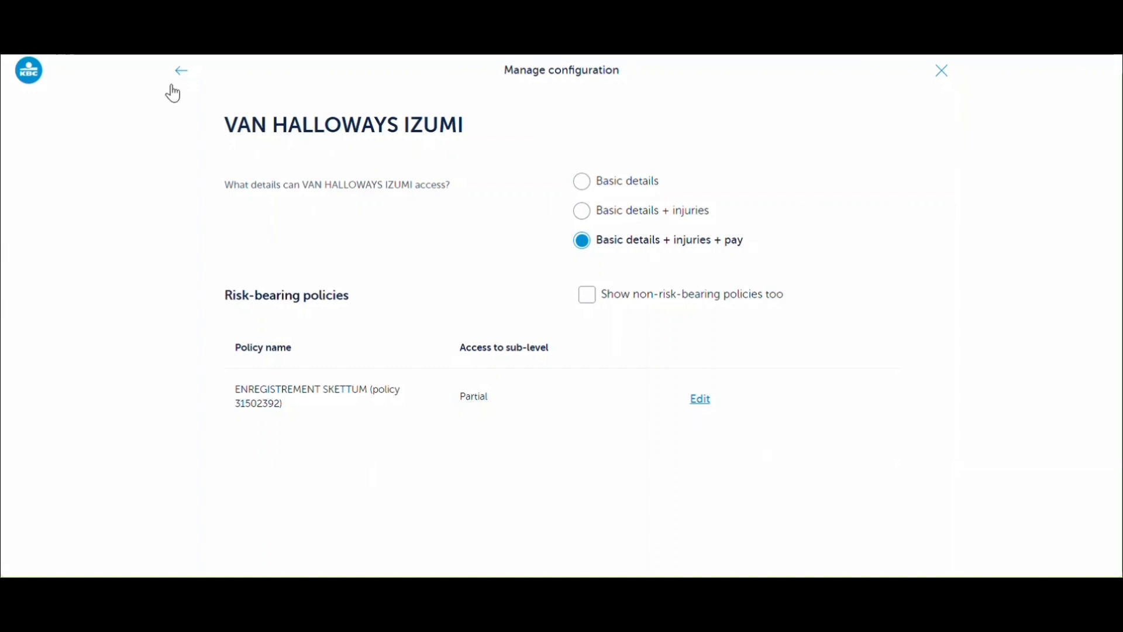
click(186, 71)
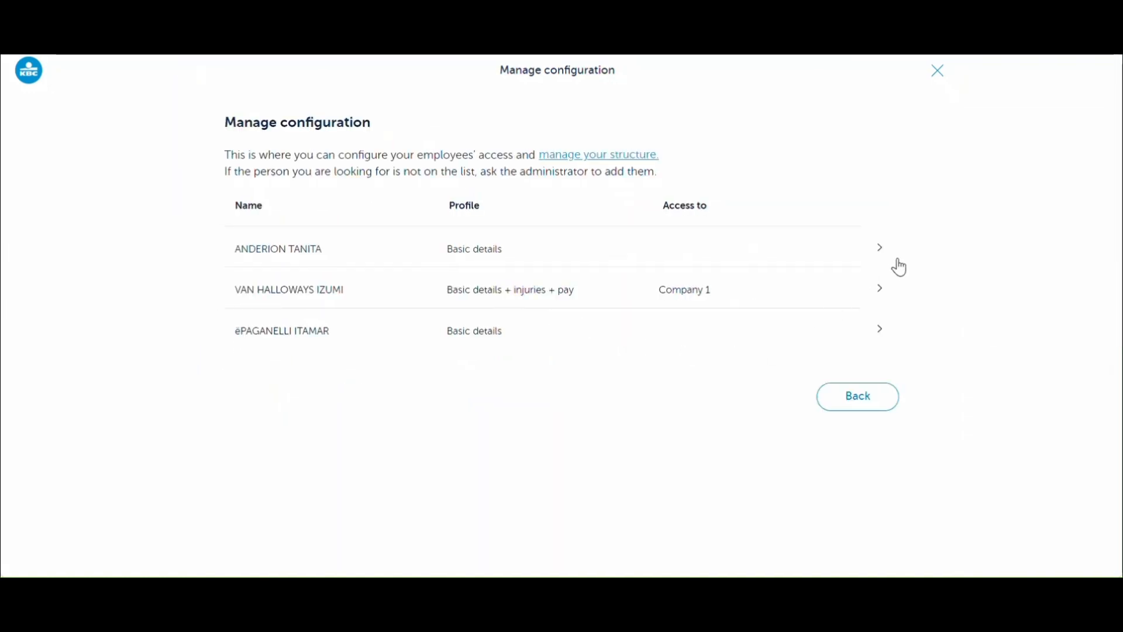
- Grant the first employee access to Companies 1, 2 and 3 via Select all, then return
click(881, 258)
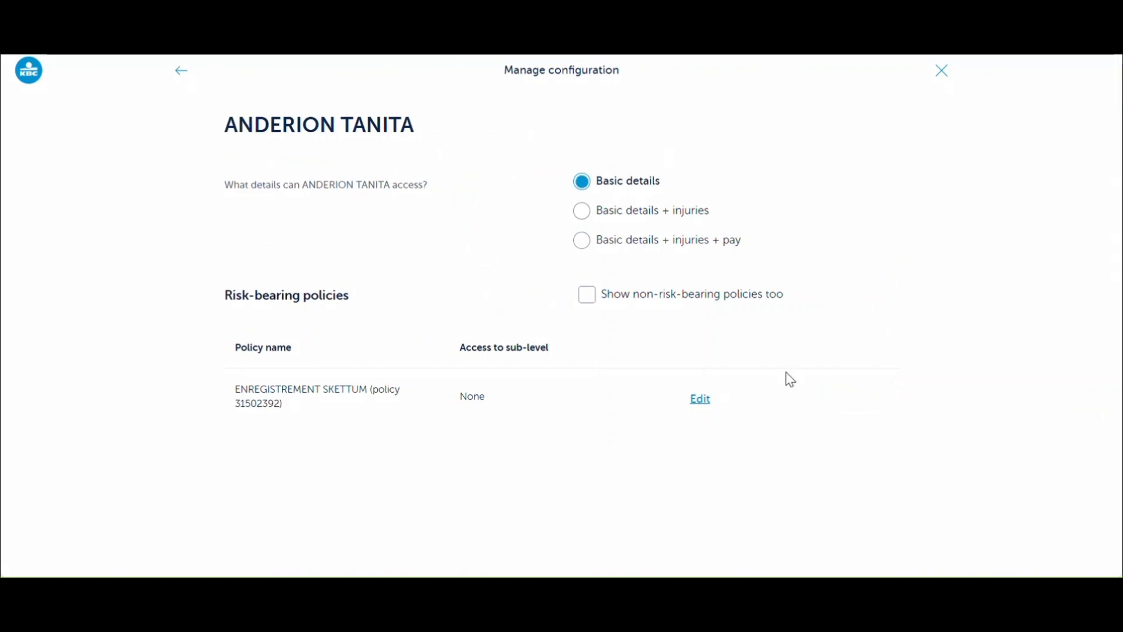
click(701, 400)
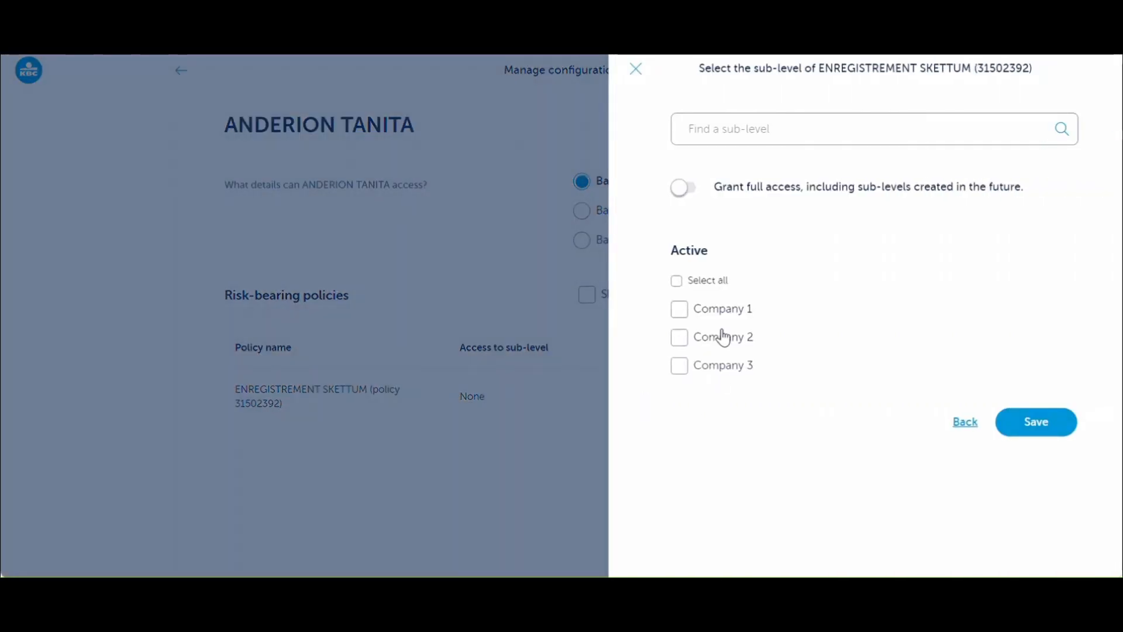
click(677, 282)
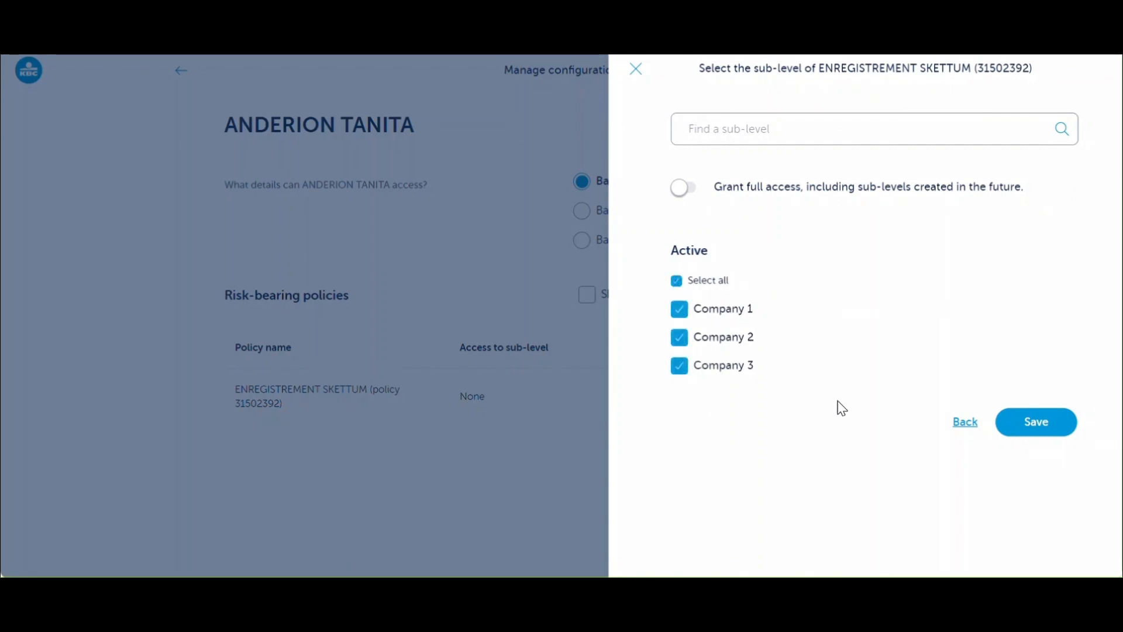
click(1044, 427)
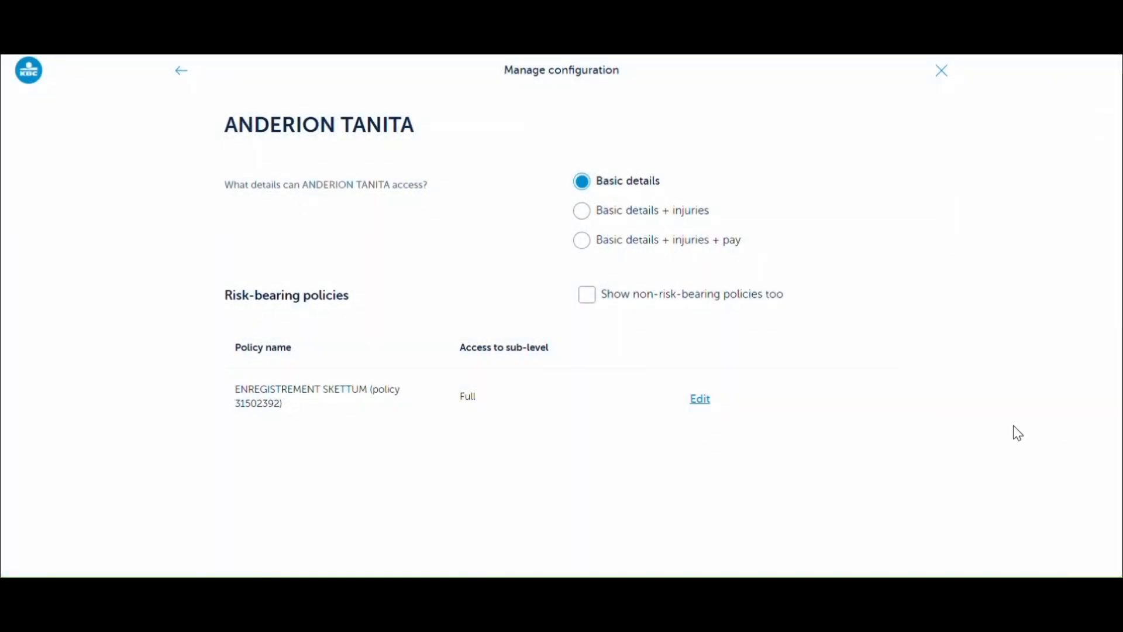
click(180, 76)
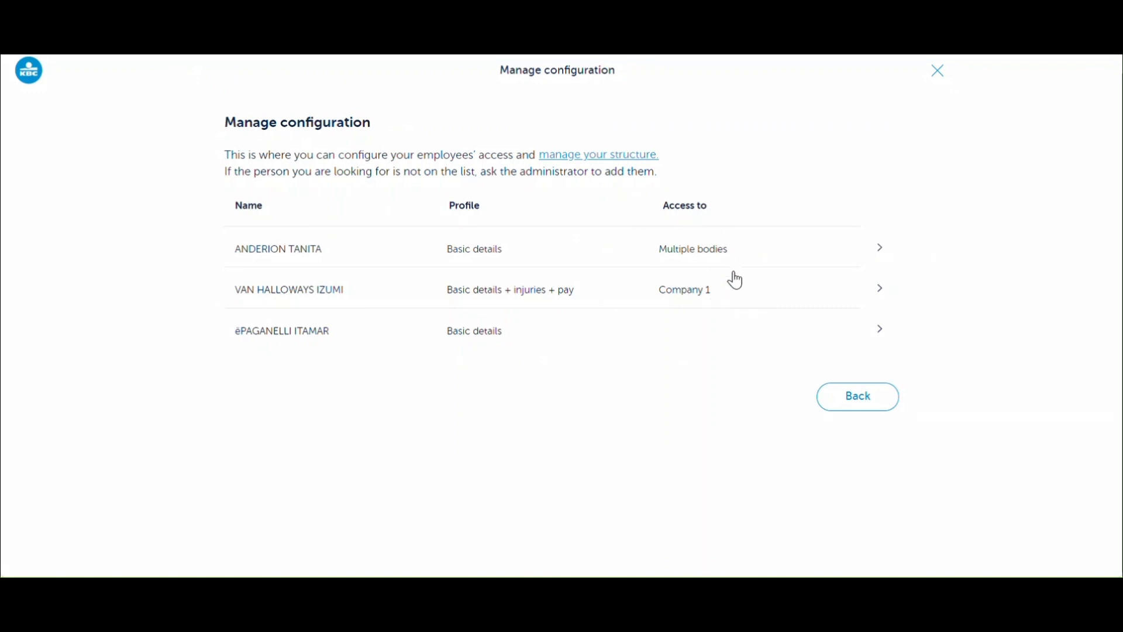
- Add Company 2 to the second employee's sub-level access and save
click(881, 293)
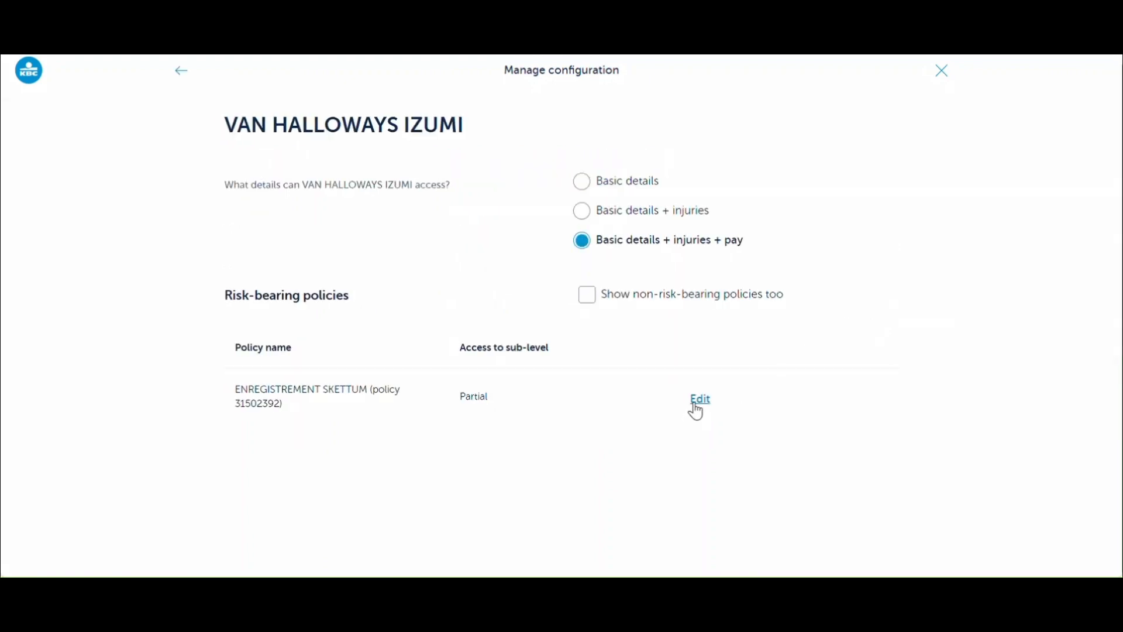
click(697, 403)
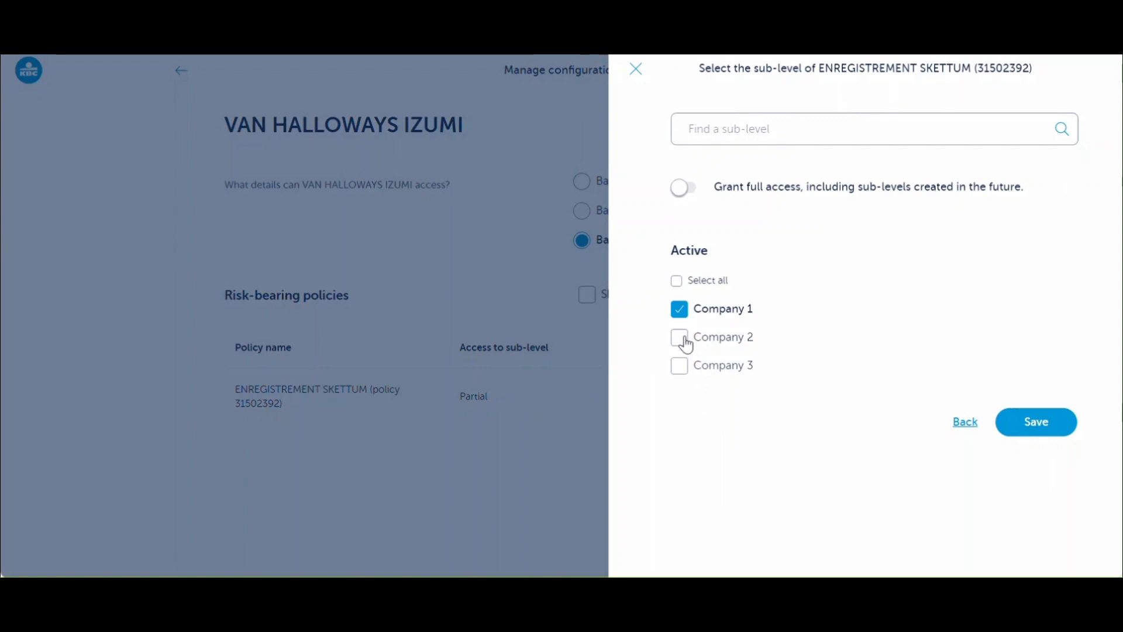
click(686, 343)
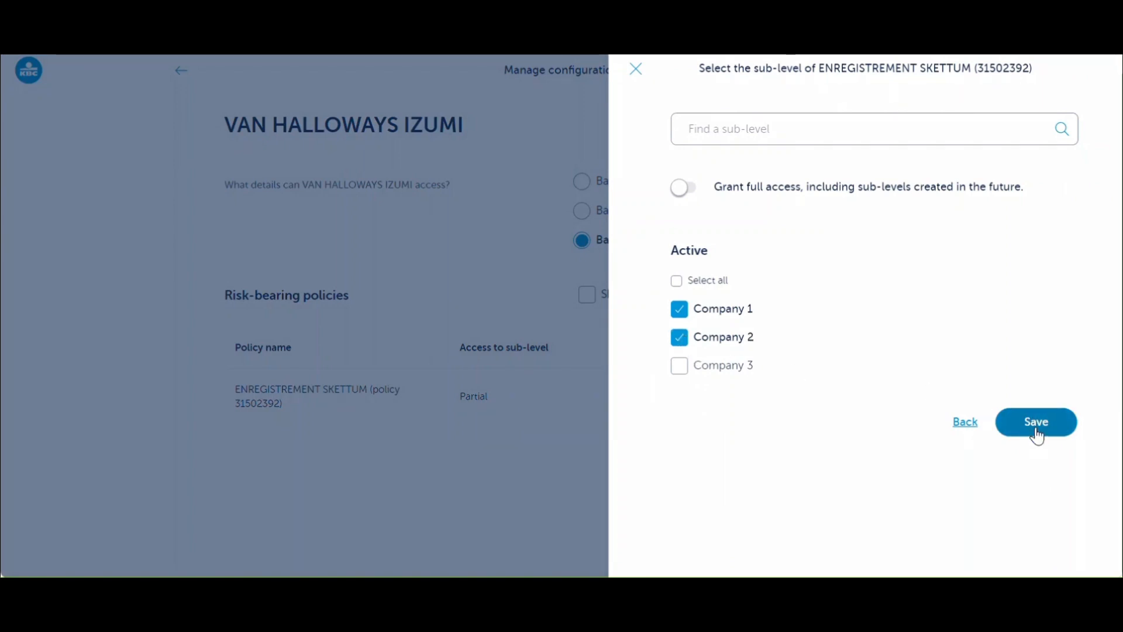
click(1037, 435)
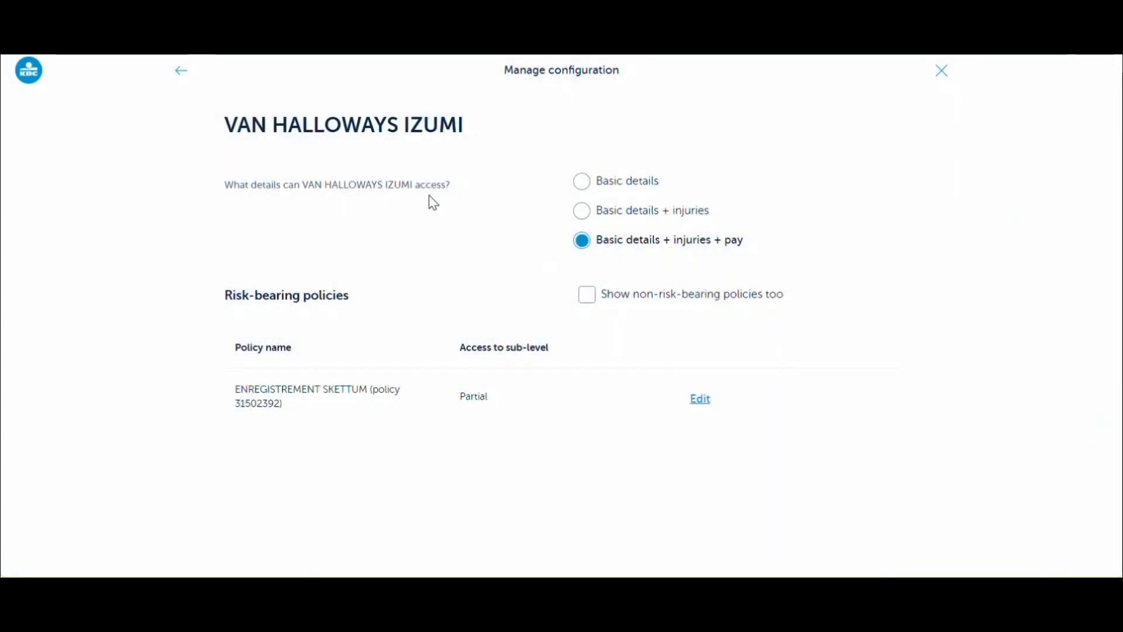
click(182, 72)
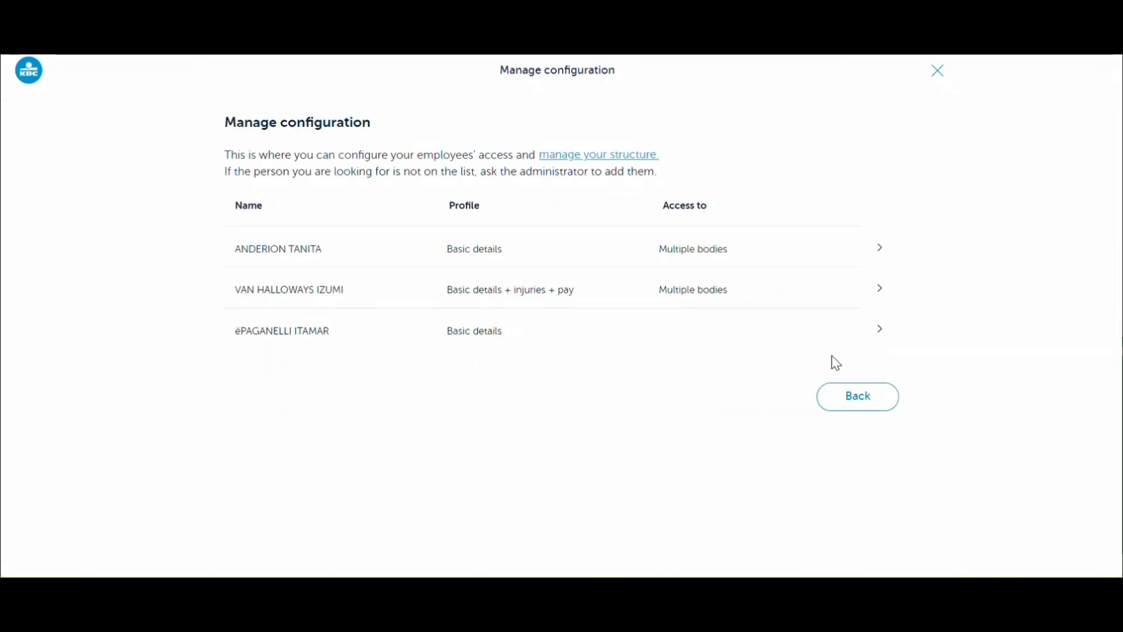
- Extend the second employee's access to all three companies with Select all, then return
click(880, 291)
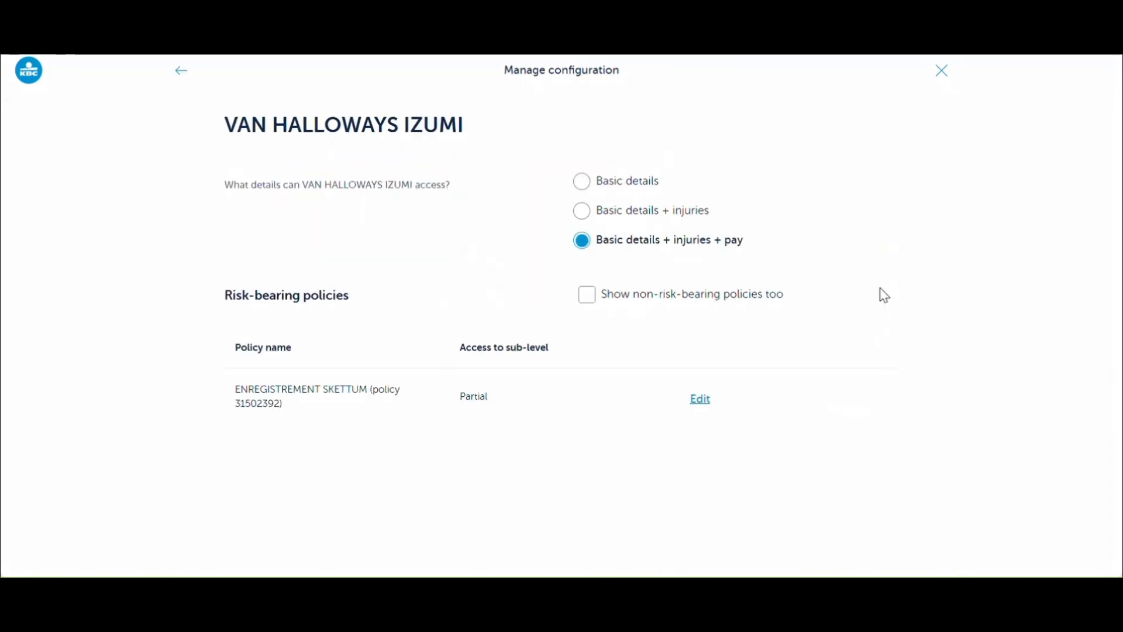
click(704, 403)
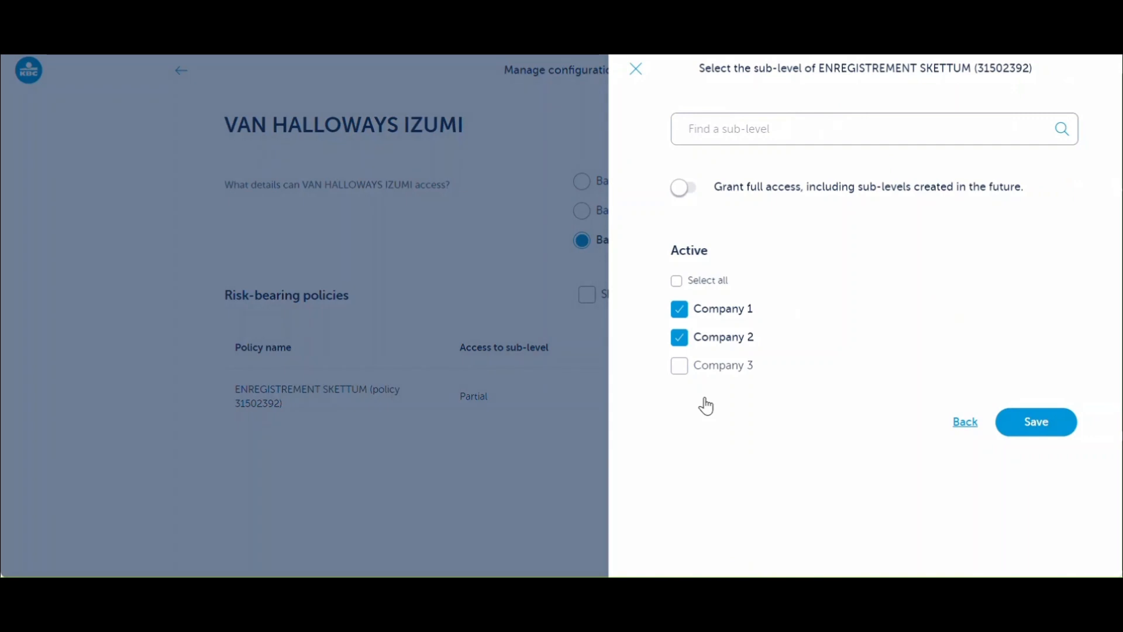
click(677, 281)
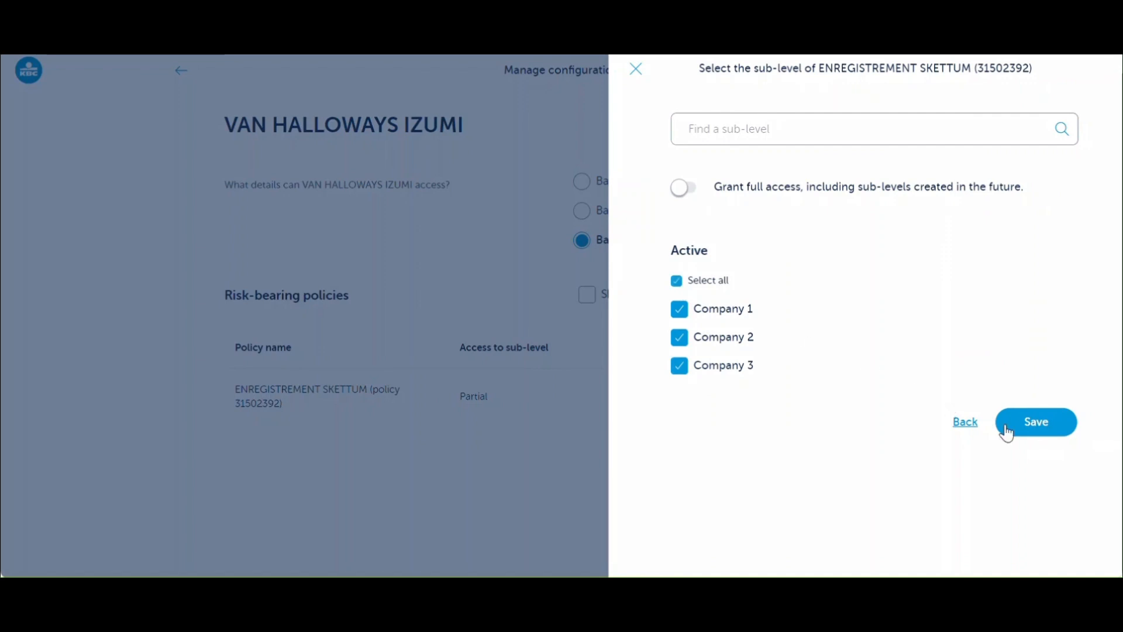
click(1007, 433)
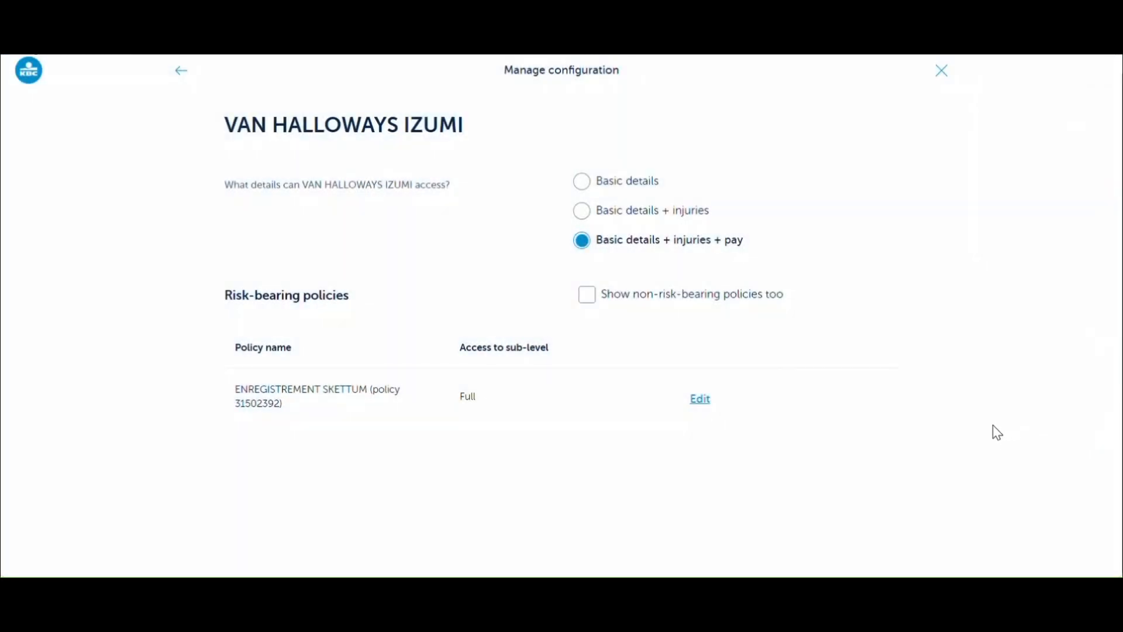
click(182, 73)
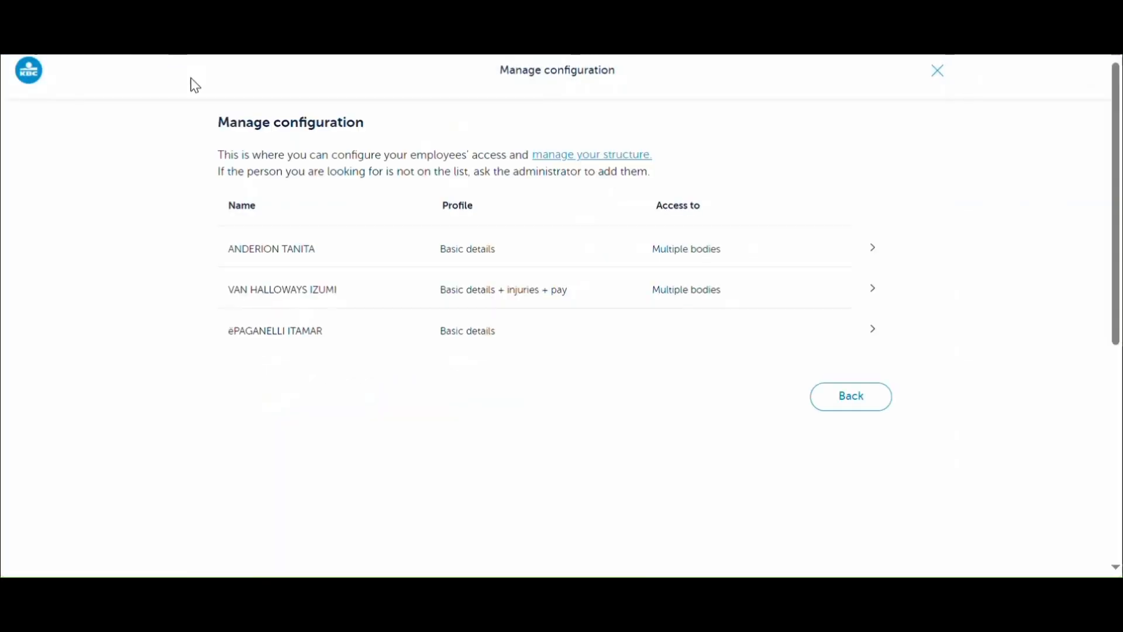
- Limit the third employee to Company 1 with Basic details + injuries access
click(884, 339)
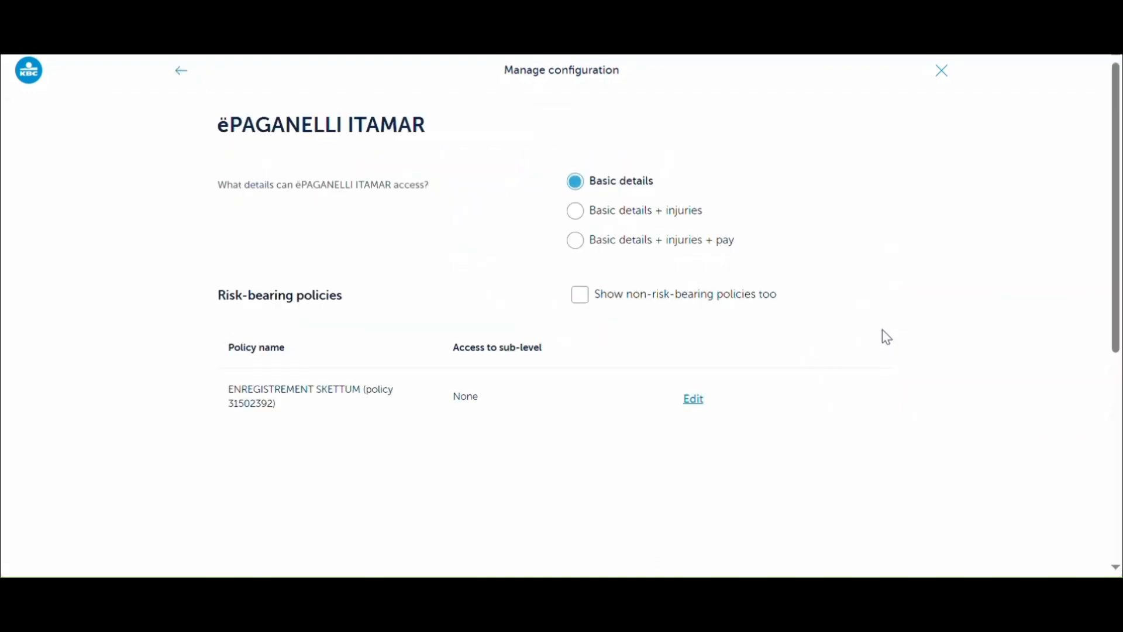
click(582, 241)
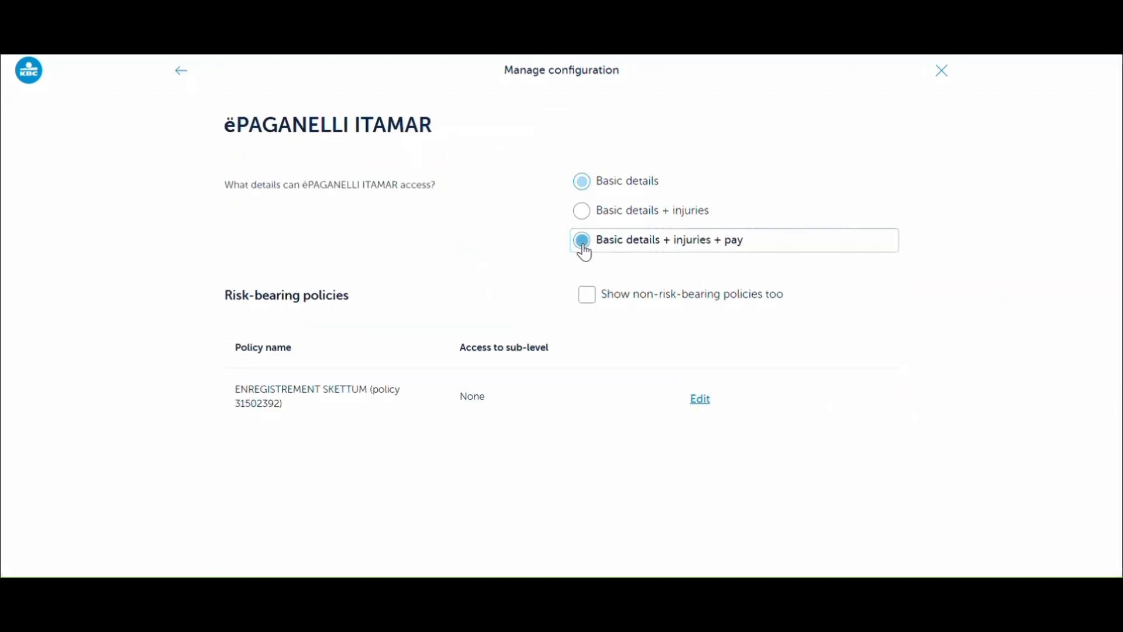
click(701, 400)
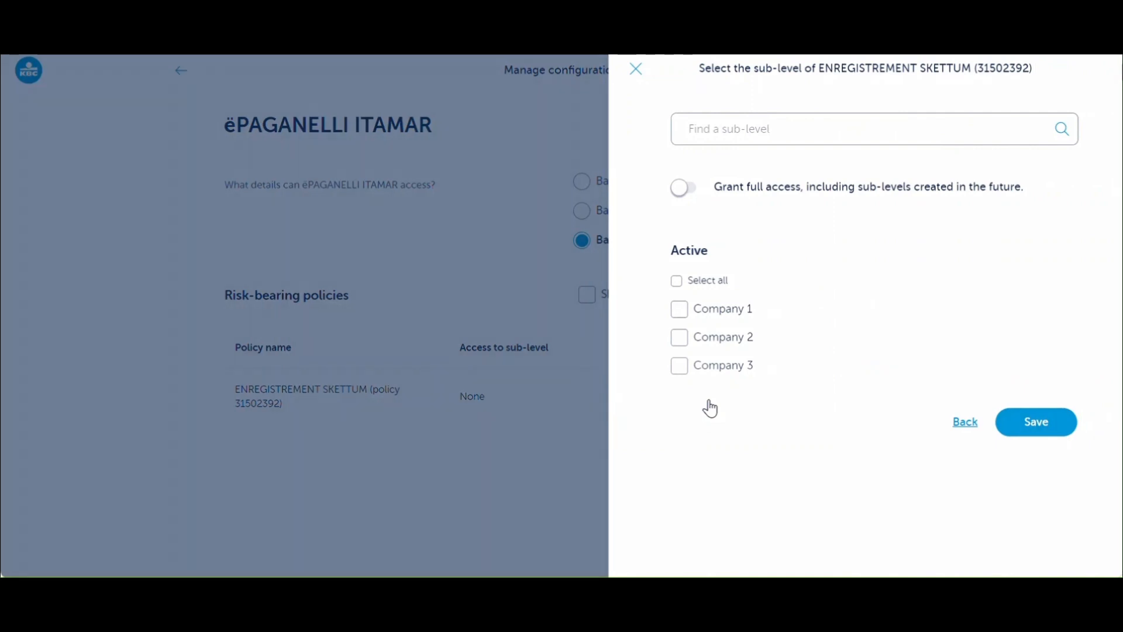
click(680, 311)
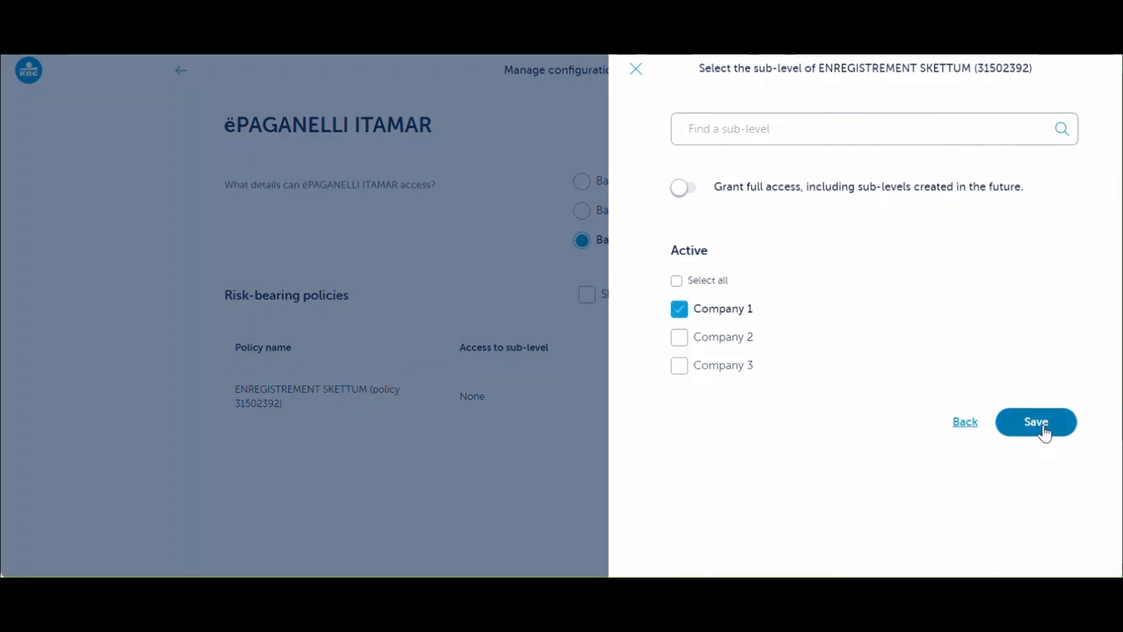
click(1045, 430)
click(581, 214)
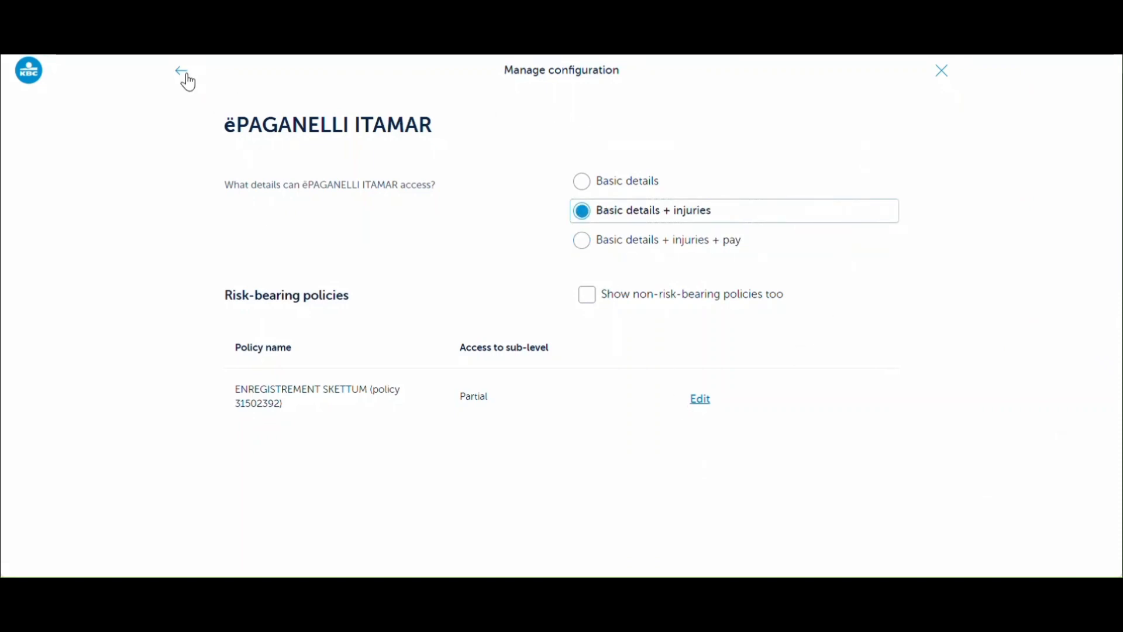
click(186, 73)
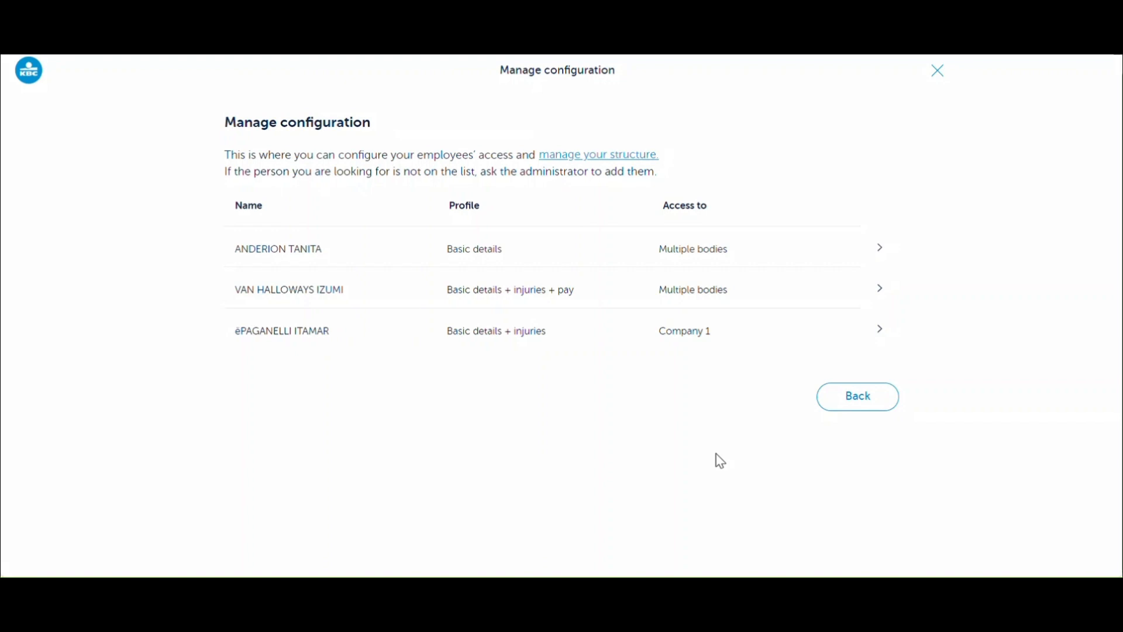
- Review the first employee's company sub-levels without changing anything
click(884, 255)
click(705, 407)
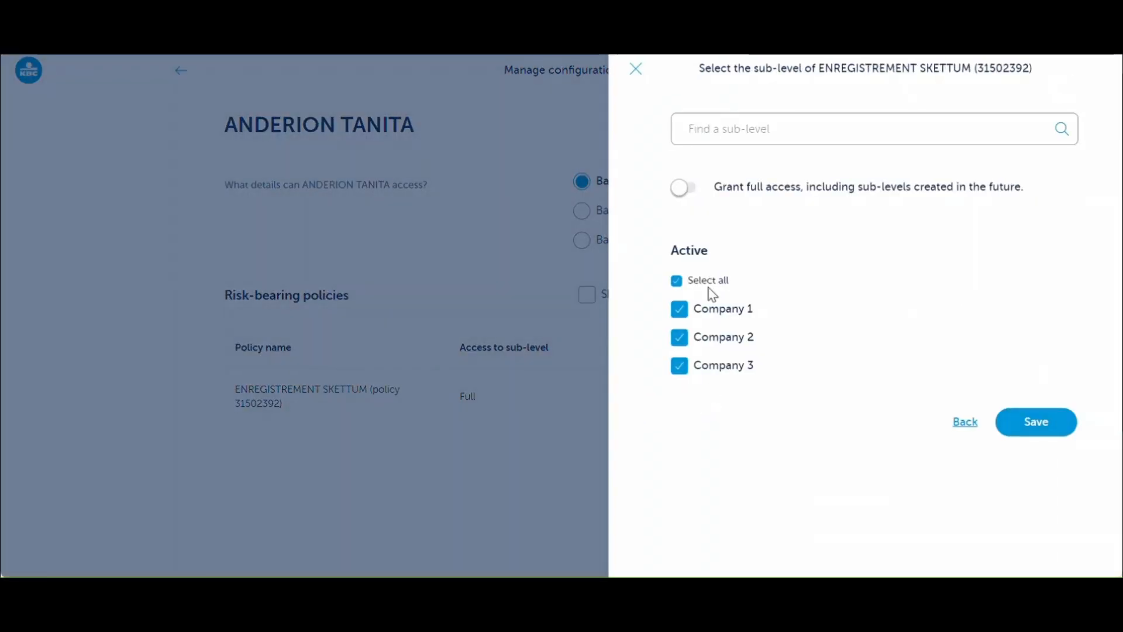
click(635, 70)
click(183, 73)
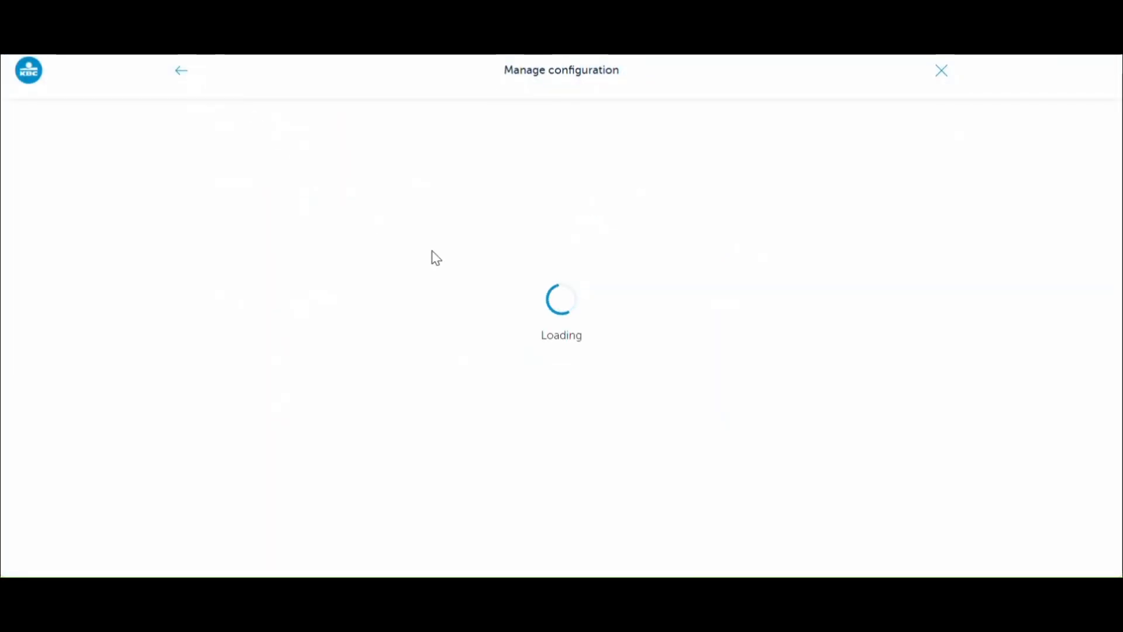
- Switch on Grant full access for the second employee's policy and save
click(883, 298)
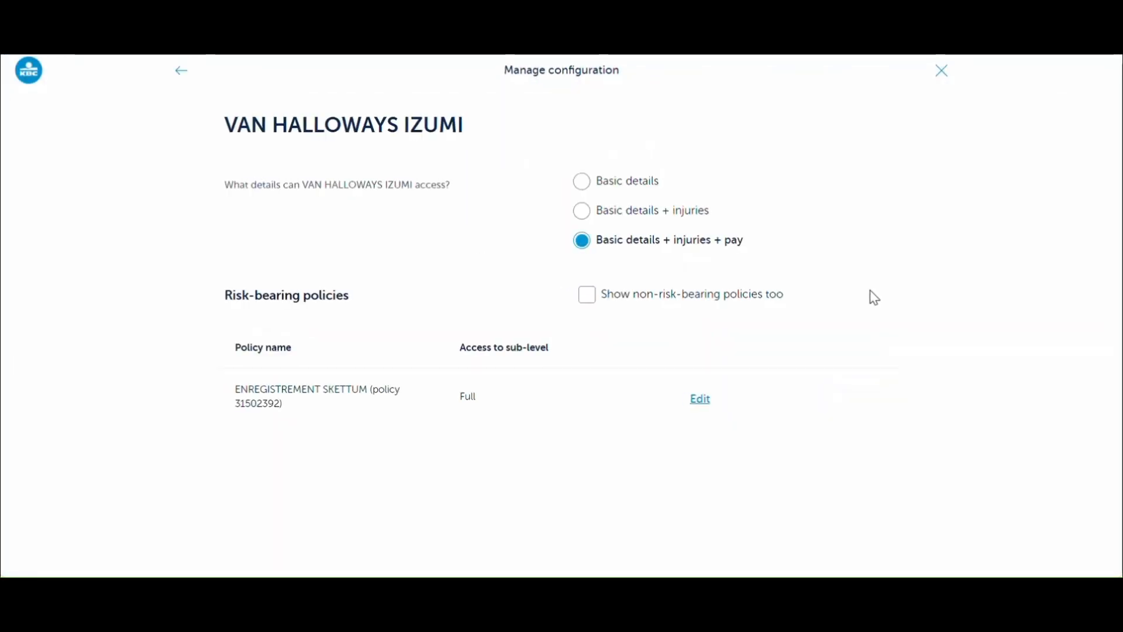
click(704, 404)
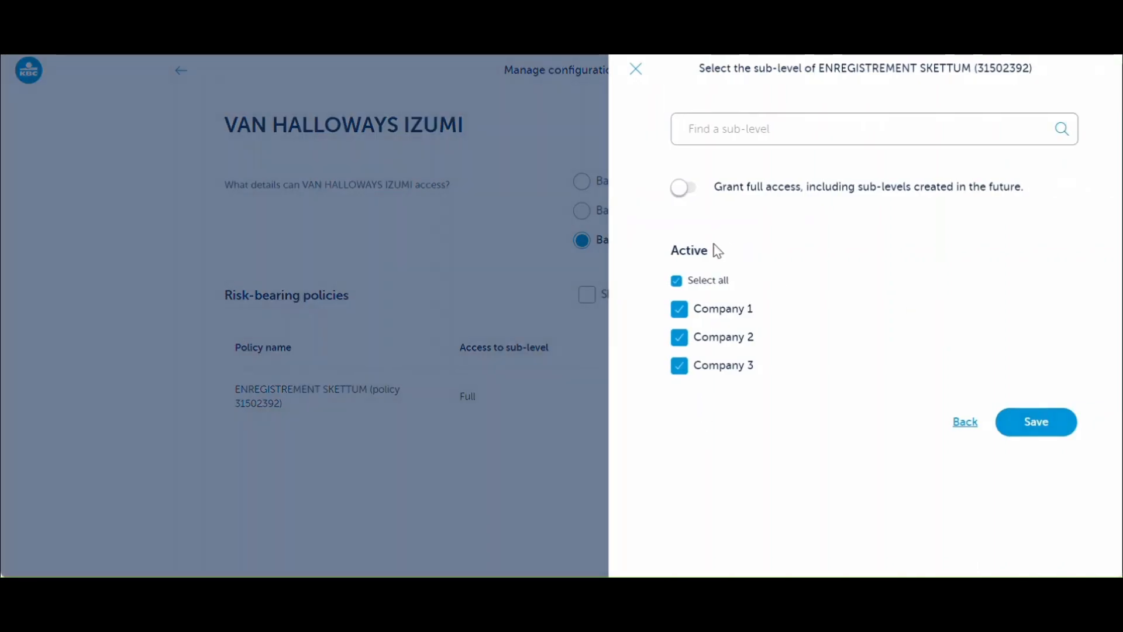
click(696, 190)
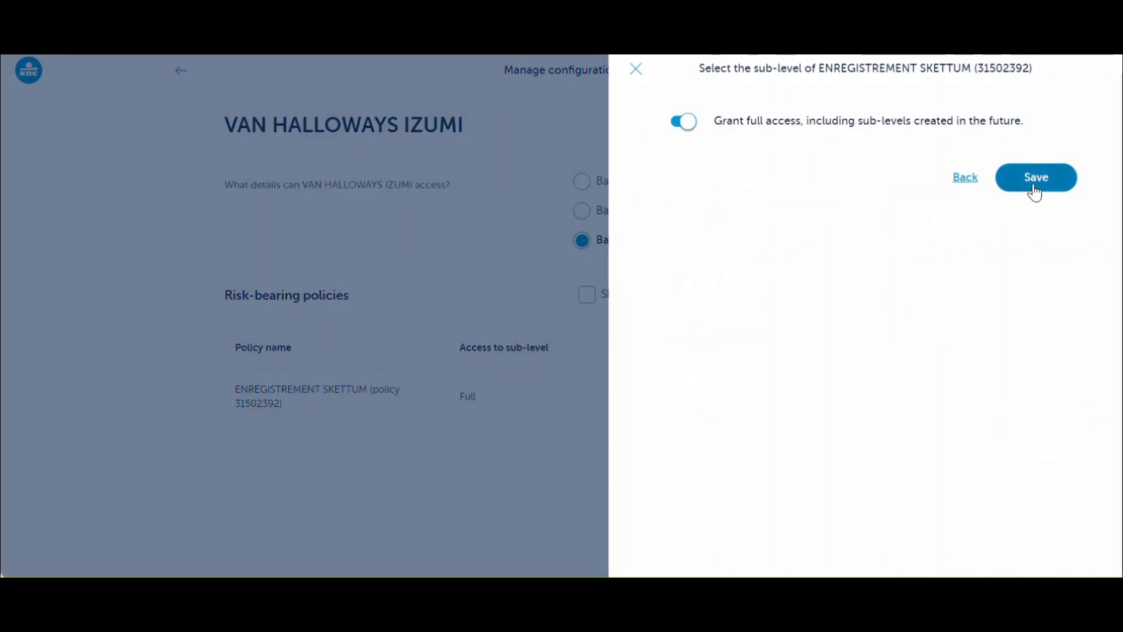
click(1036, 188)
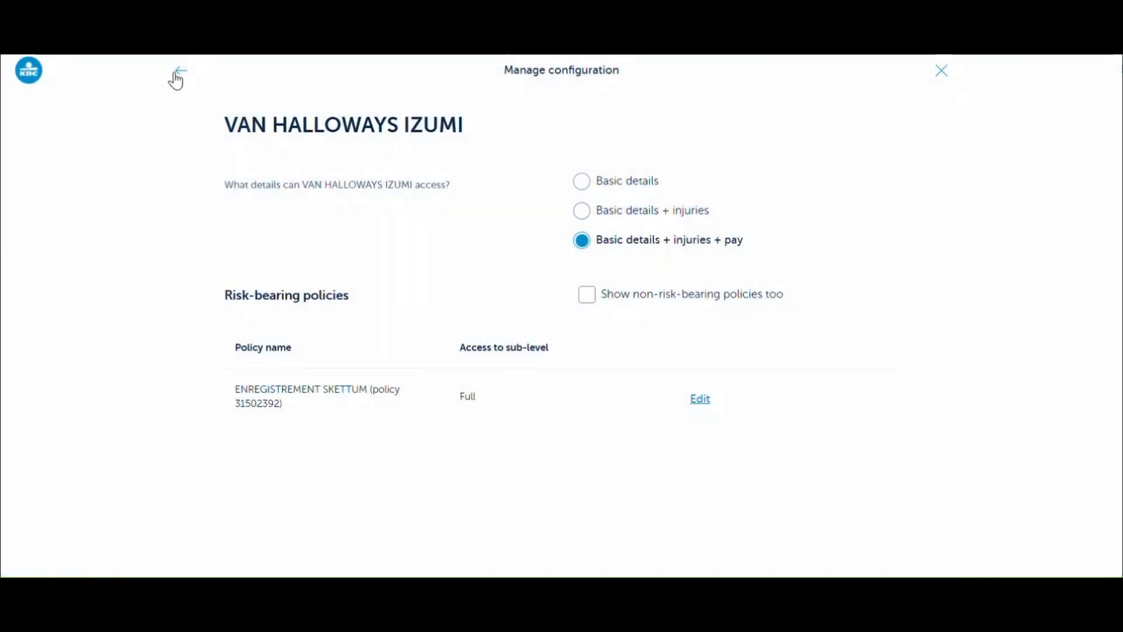
click(177, 74)
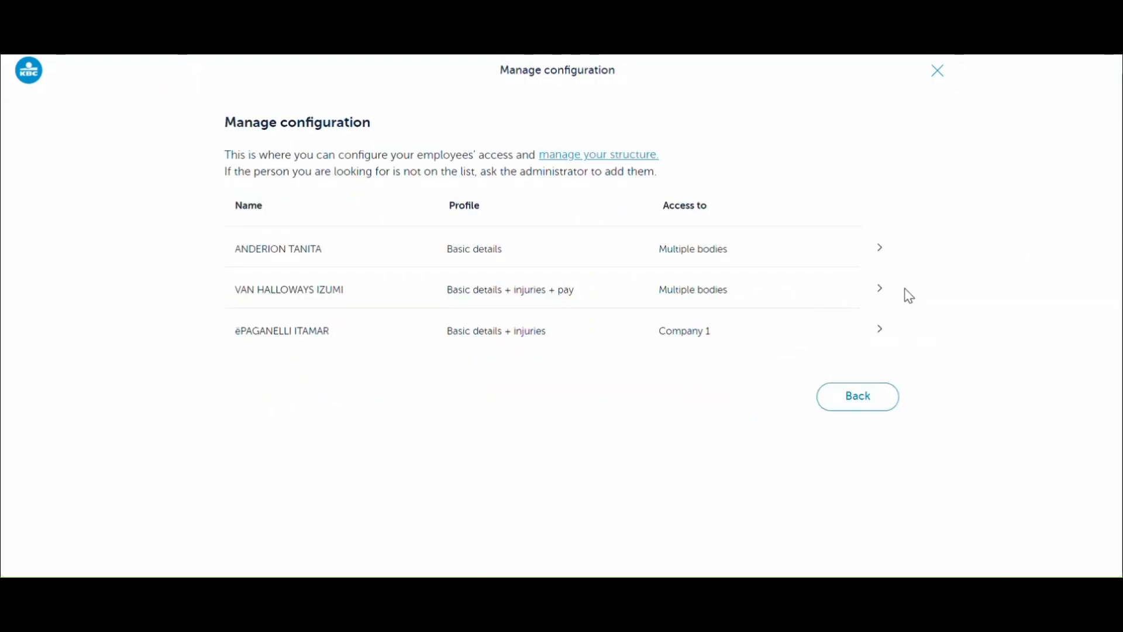
- Reopen the second employee's sub-level access to verify full access, then return to the list
click(885, 297)
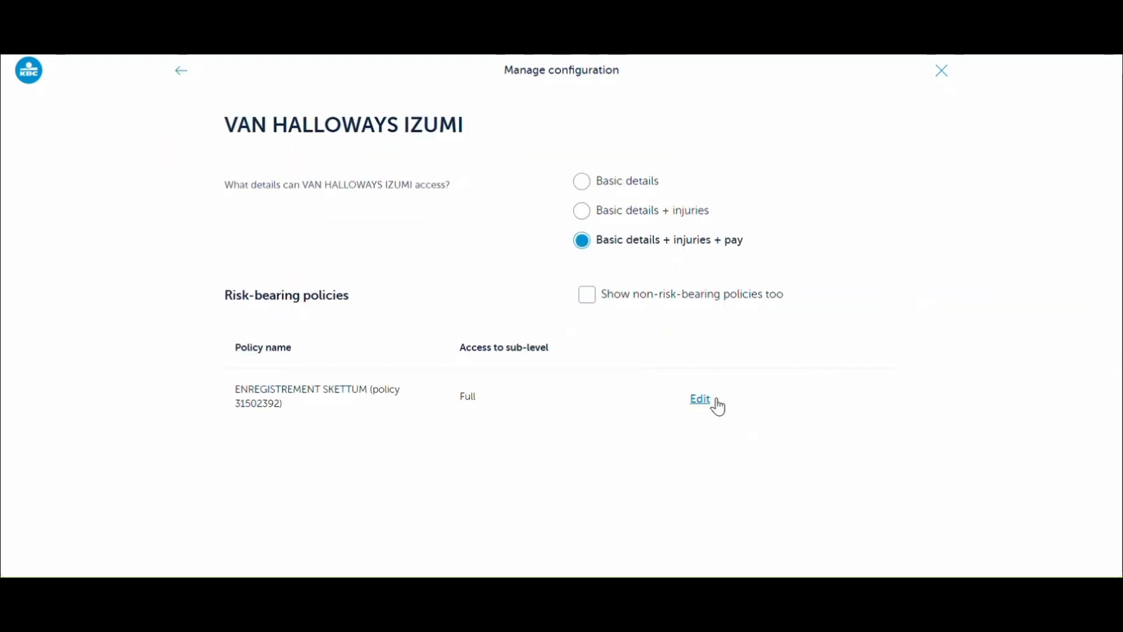
click(715, 403)
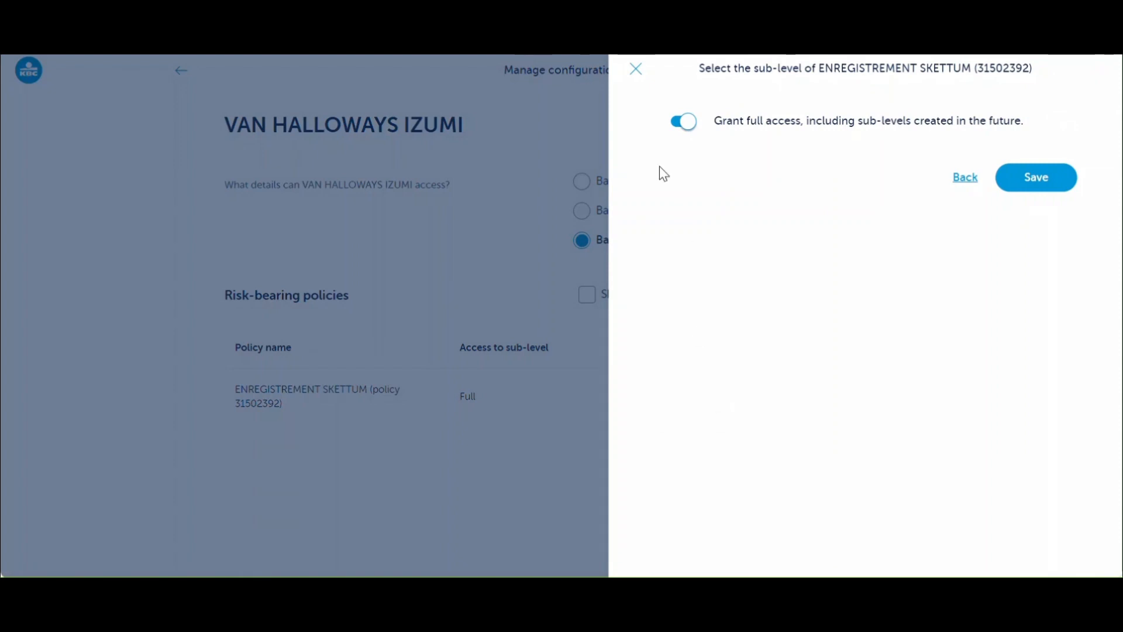
click(634, 71)
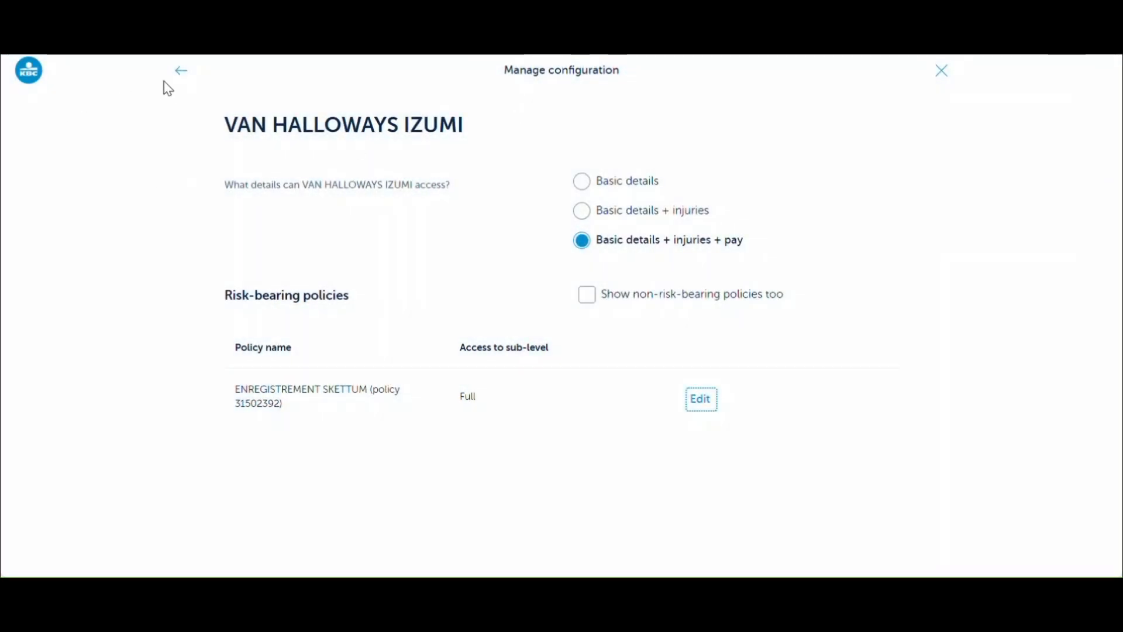
click(180, 71)
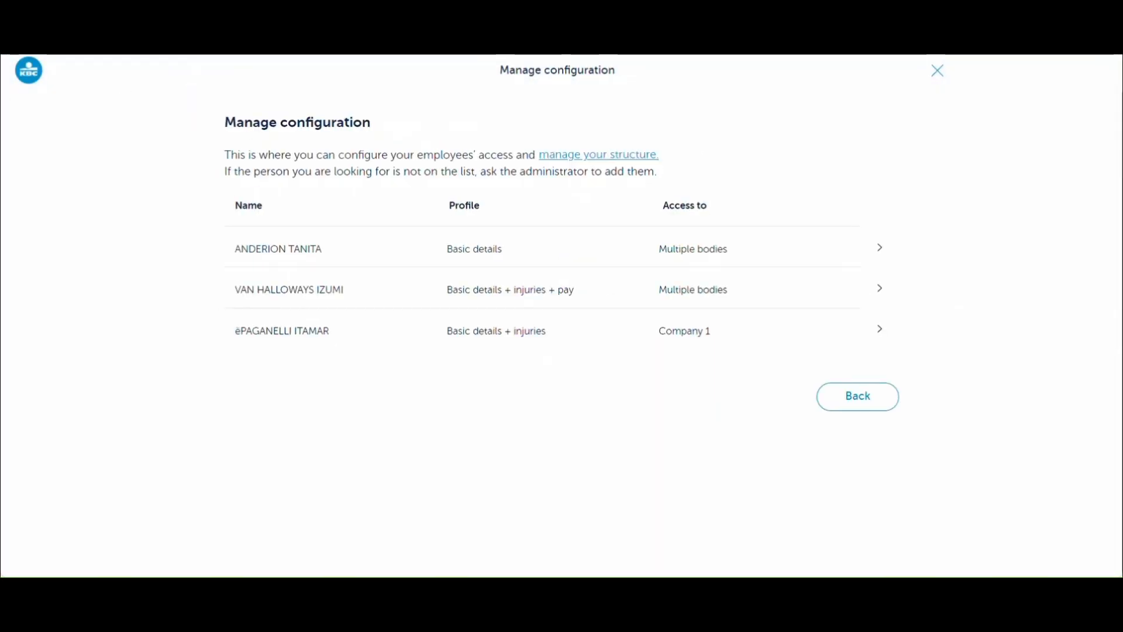